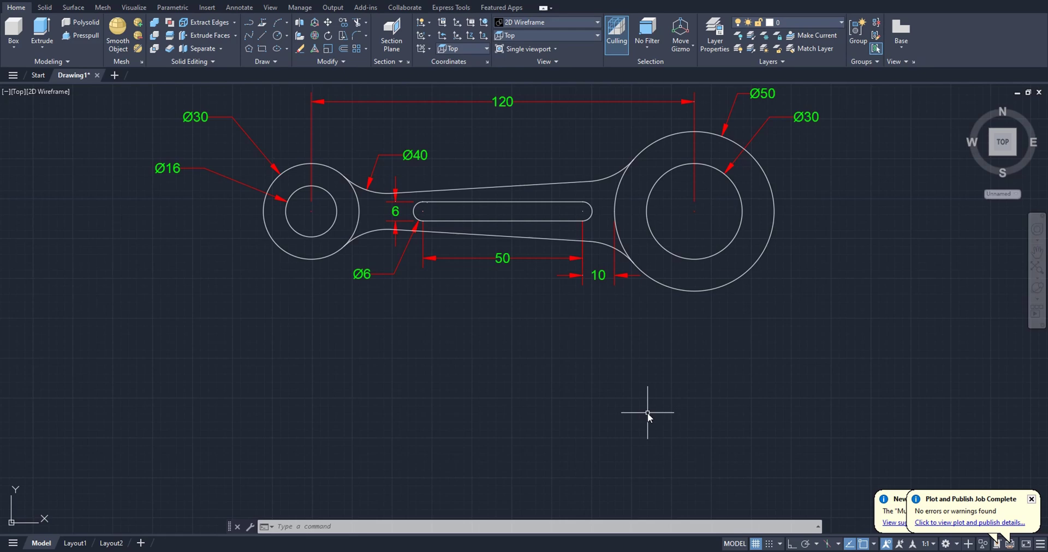
# - Draw a 50-diameter circle below the reference drawing
pyautogui.write('c')
pyautogui.press('Return')
pyautogui.click(705, 426)
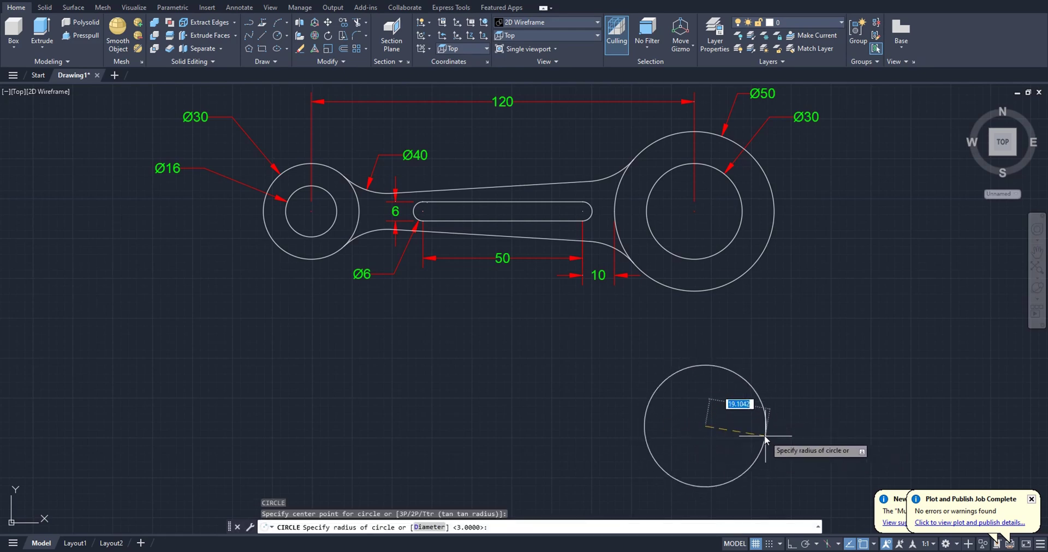
pyautogui.write('d')
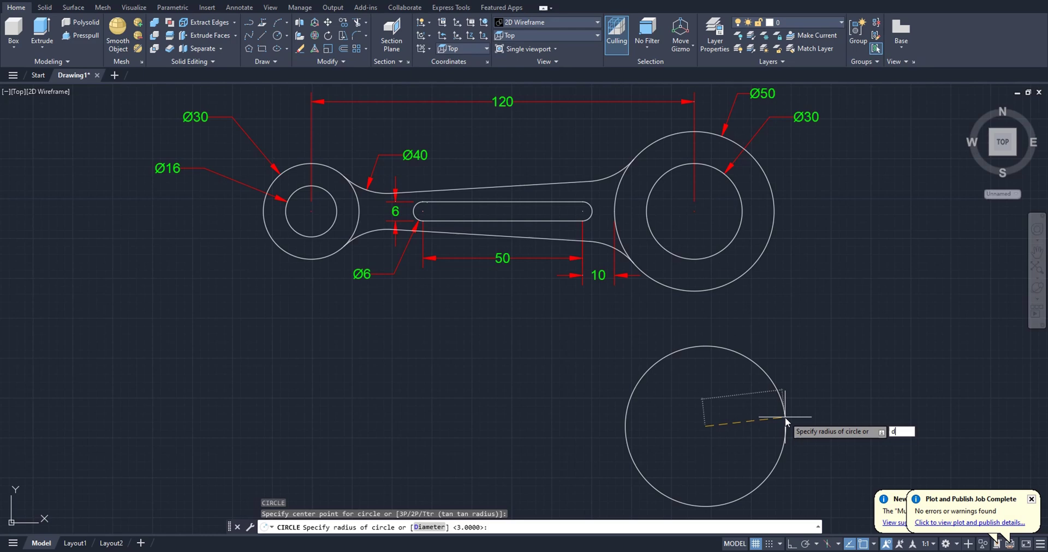
pyautogui.press('Return')
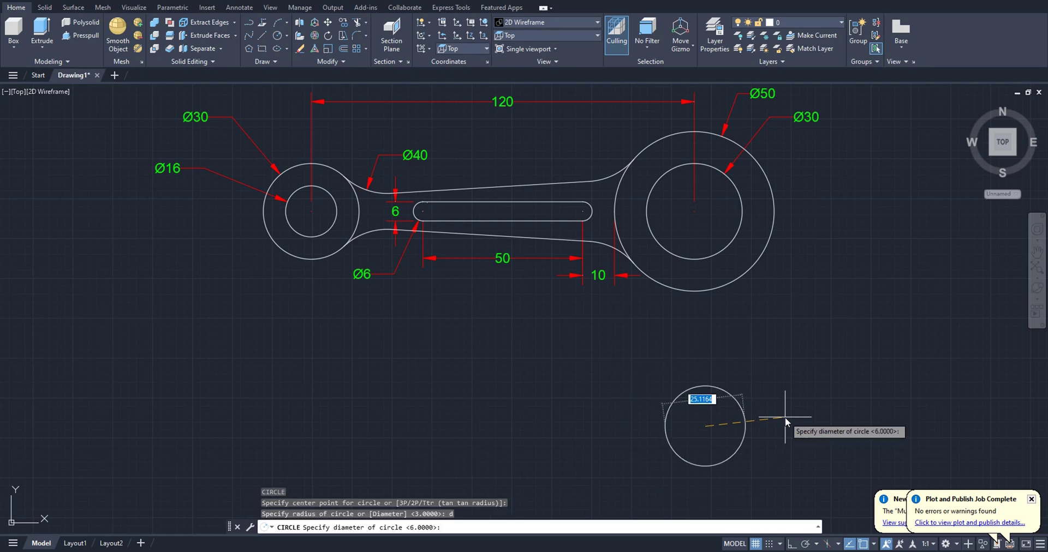
pyautogui.write('50')
pyautogui.press('Return')
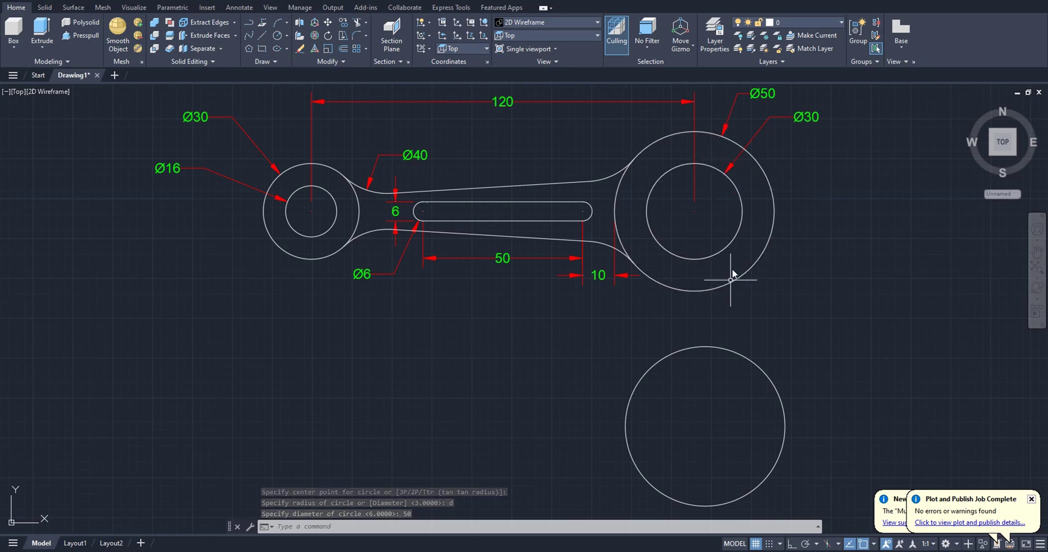
# - Offset the 50-diameter circle 10 inward to make a concentric inner circle
pyautogui.write('o')
pyautogui.press('Return')
pyautogui.write('10')
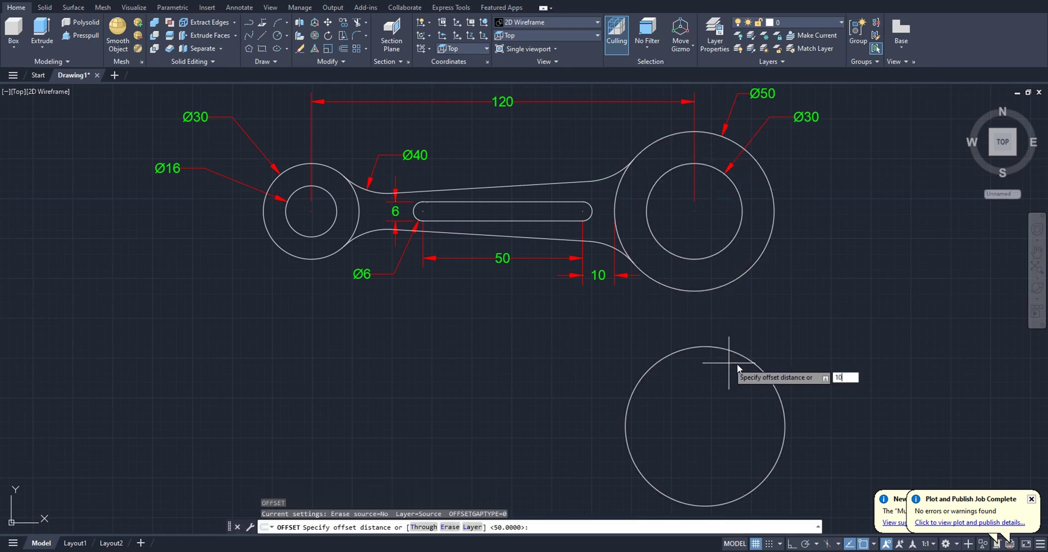
pyautogui.press('Return')
pyautogui.click(725, 351)
pyautogui.click(714, 384)
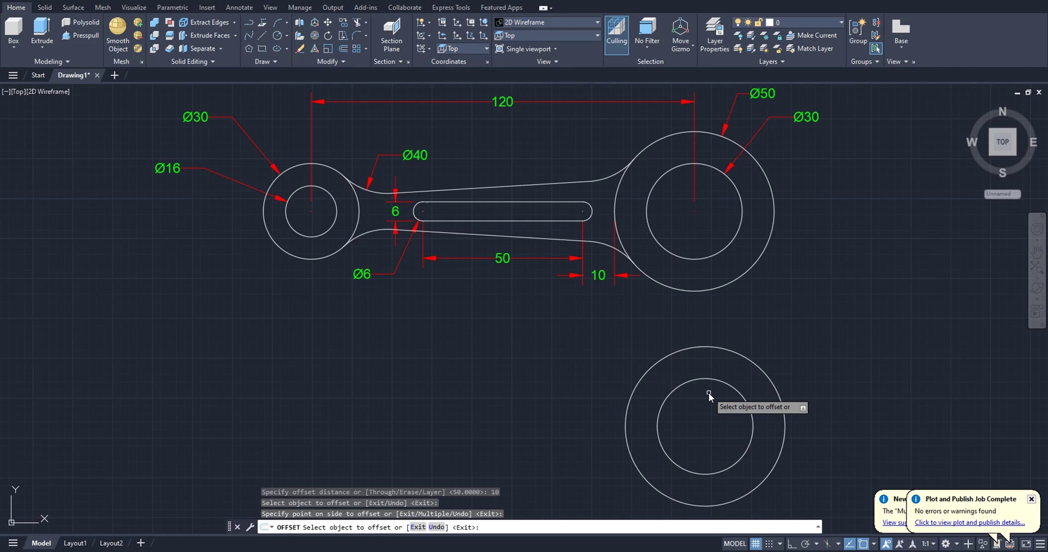
# - Draw a 120-long horizontal line leftward from the large circle's centre with Ortho on
pyautogui.press('Return')
pyautogui.write('l')
pyautogui.press('Return')
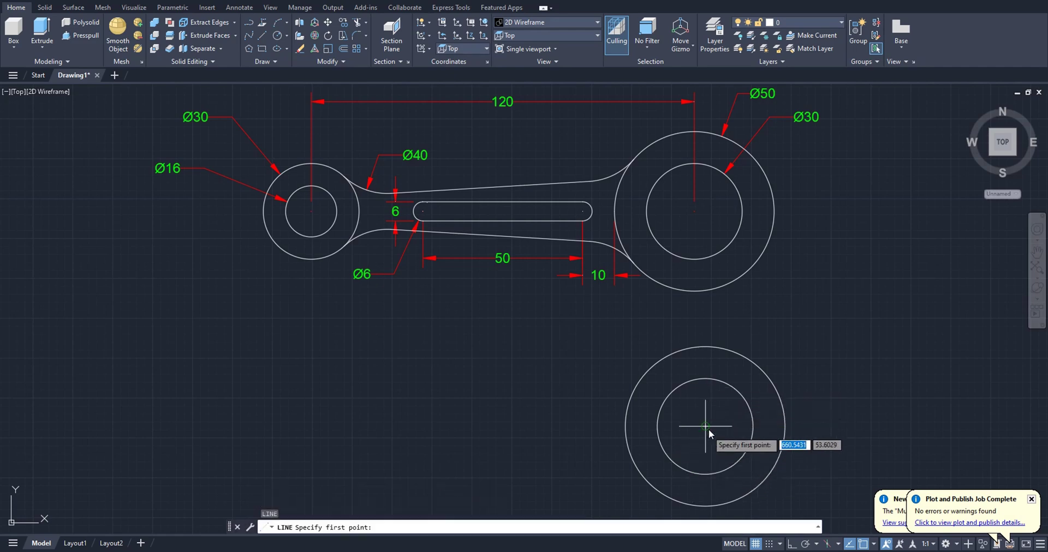
pyautogui.click(706, 427)
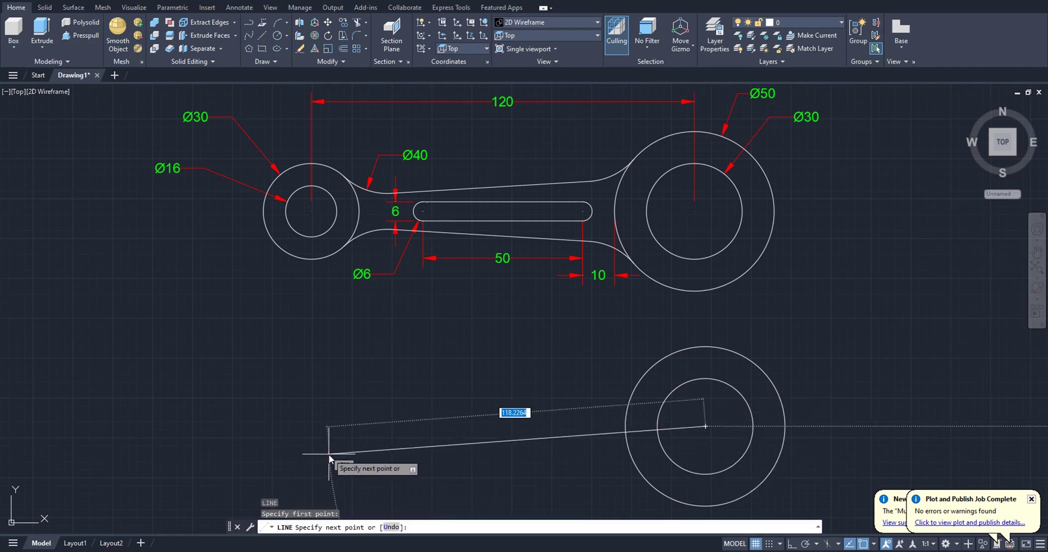
pyautogui.press('F8')
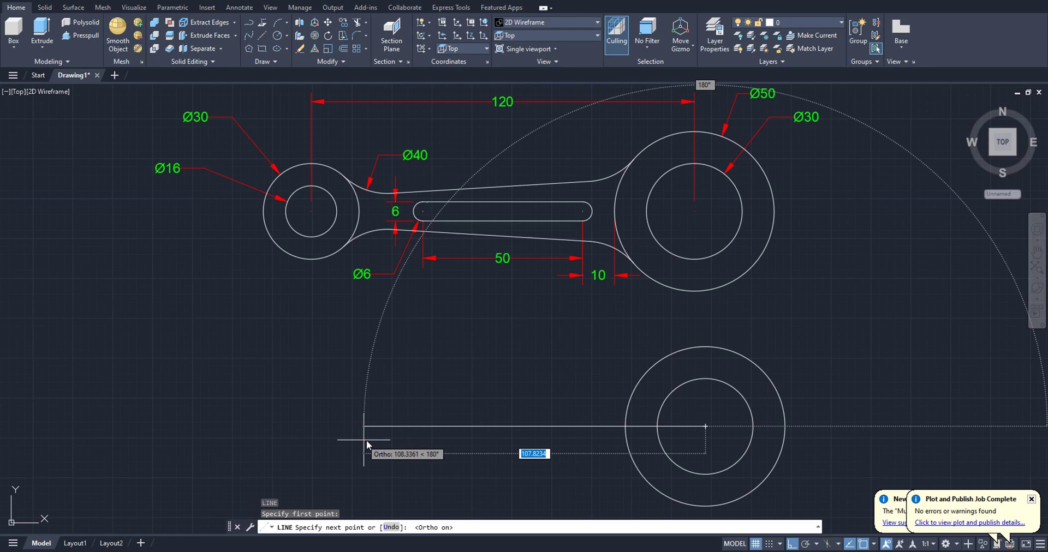
pyautogui.write('120')
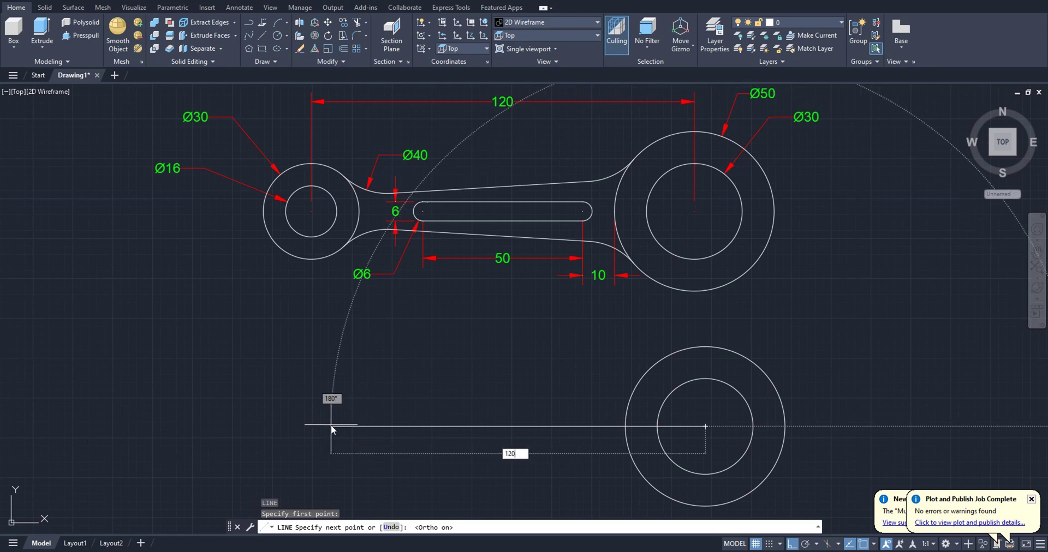
pyautogui.press('Return')
pyautogui.press('Return')
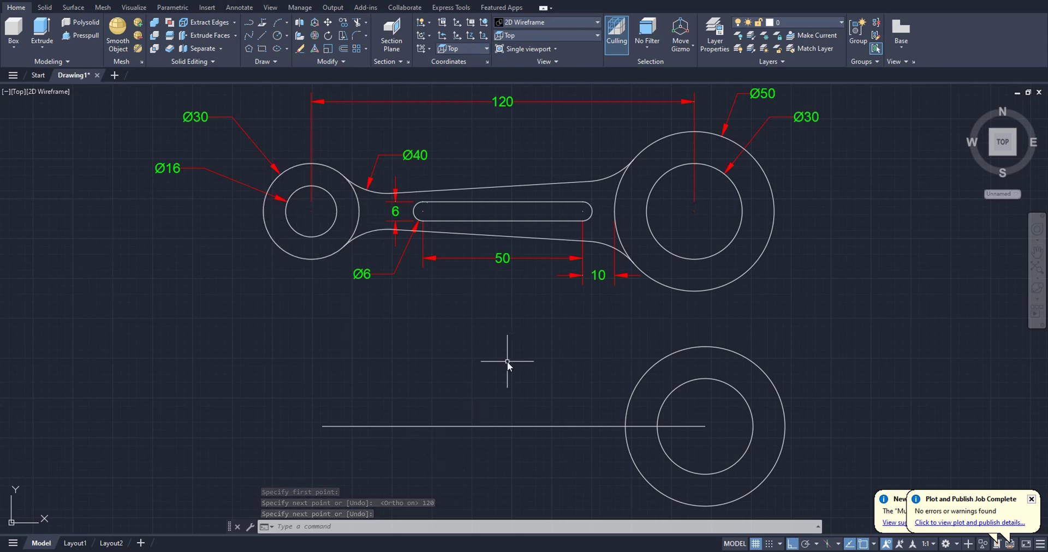
# - Draw a 30-diameter circle centred on the line's left end
pyautogui.write('c')
pyautogui.press('Return')
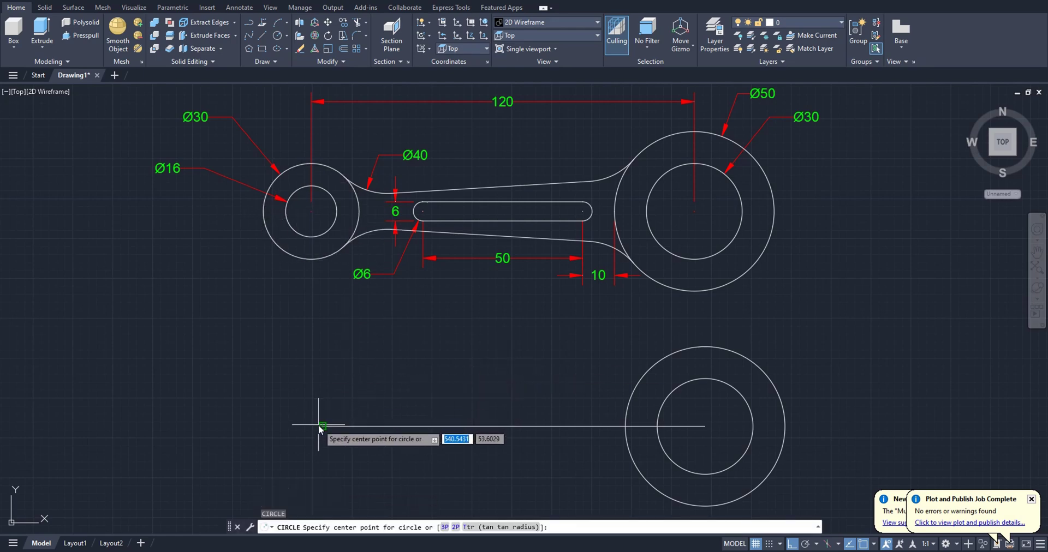
pyautogui.click(319, 425)
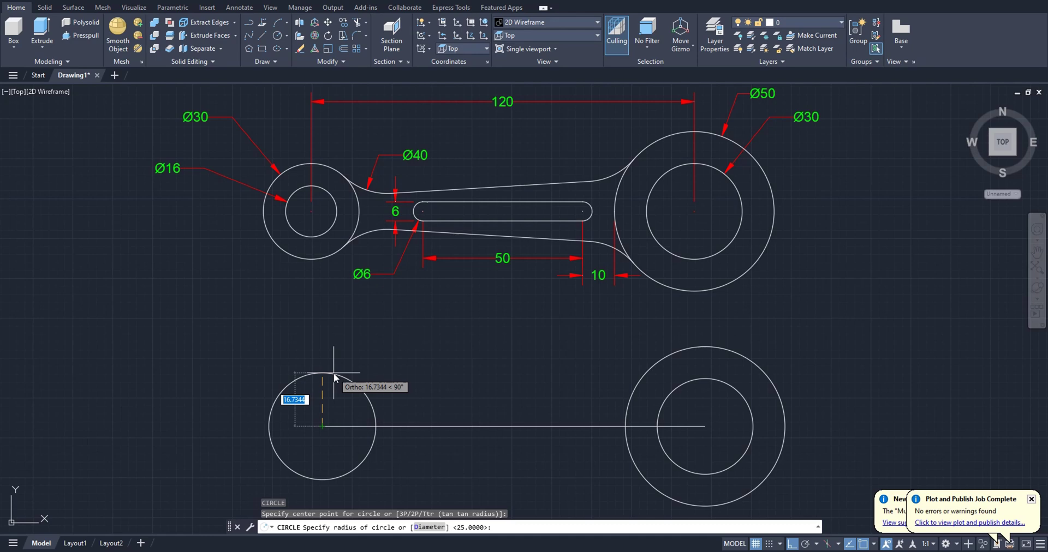
pyautogui.write('d')
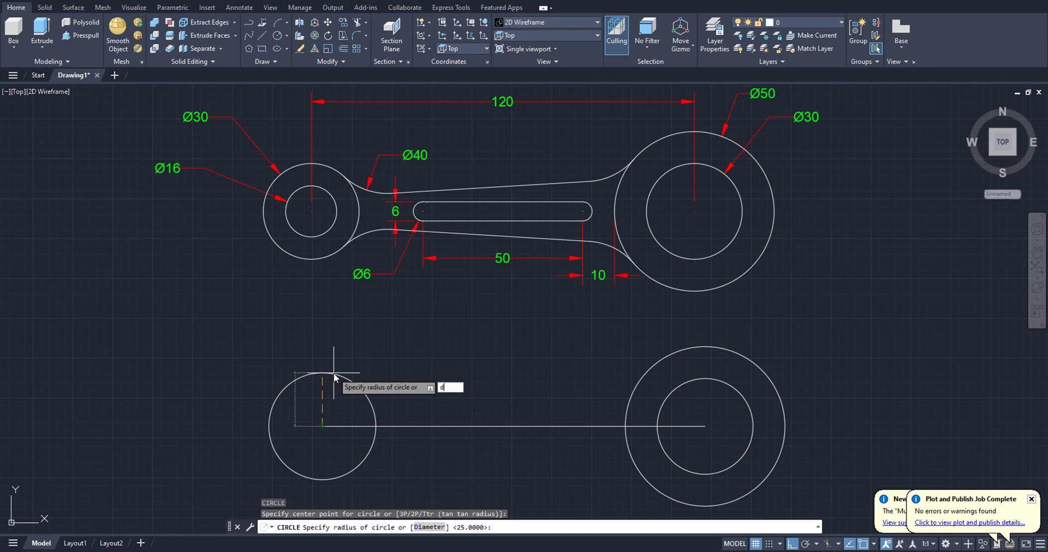
pyautogui.press('Return')
pyautogui.write('30')
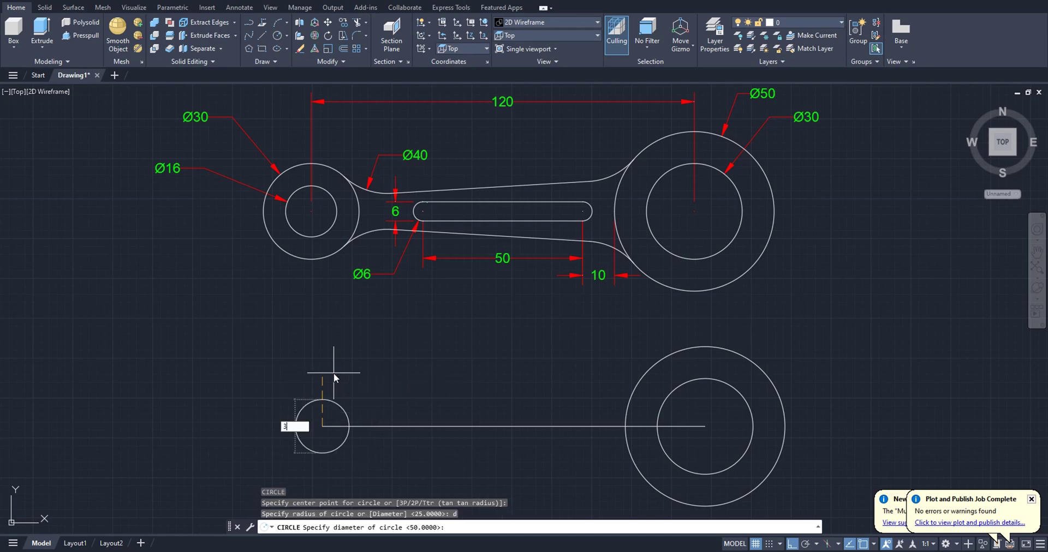
pyautogui.press('Return')
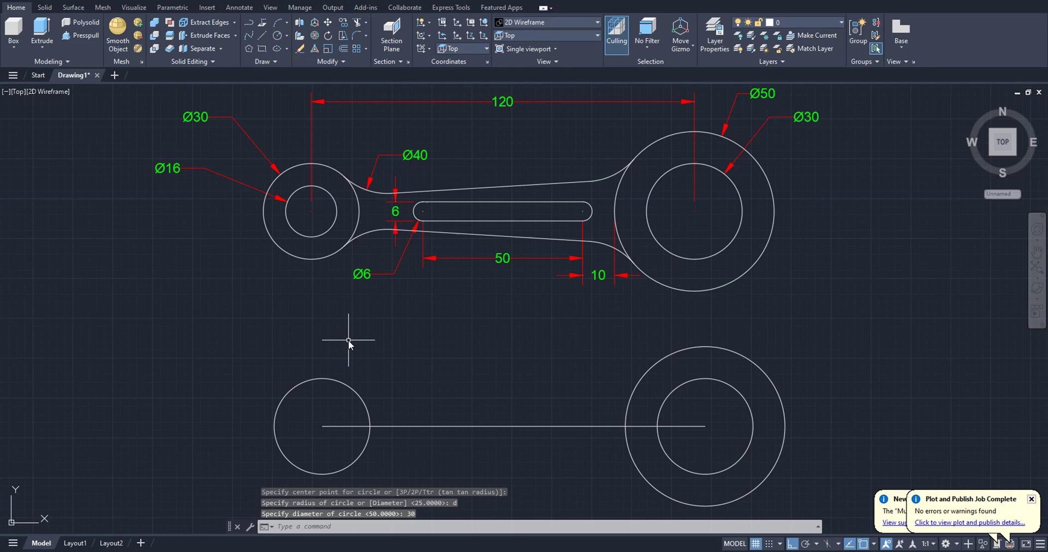
# - Offset the 30-diameter circle 7 inward to make a concentric inner circle
pyautogui.write('o')
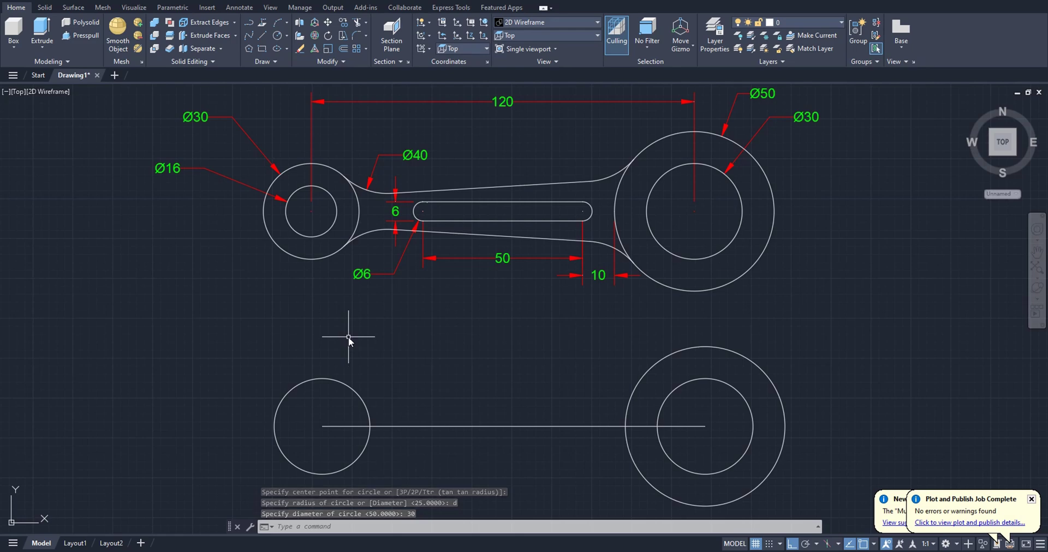
pyautogui.press('Return')
pyautogui.write('7')
pyautogui.press('Return')
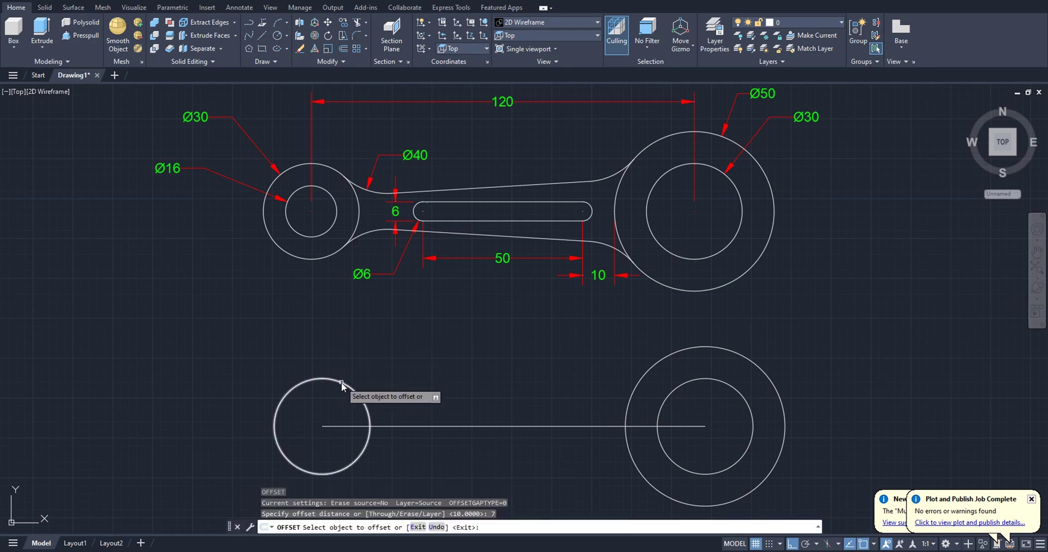
pyautogui.click(342, 382)
pyautogui.click(316, 403)
pyautogui.press('Escape')
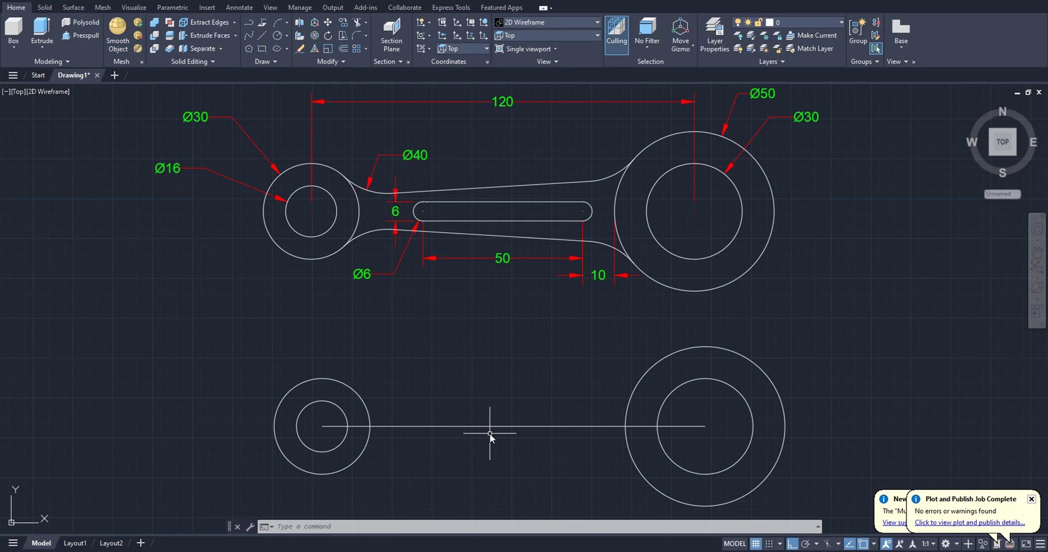
# - Offset the 120-long centre line 5 above and 5 below
pyautogui.write('o')
pyautogui.press('Return')
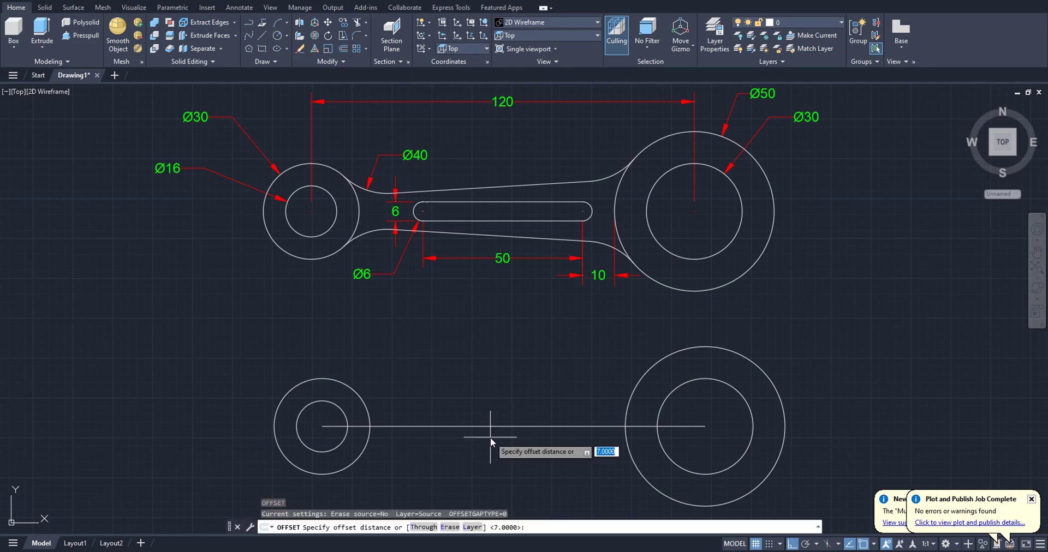
pyautogui.write('5')
pyautogui.press('Return')
pyautogui.click(500, 426)
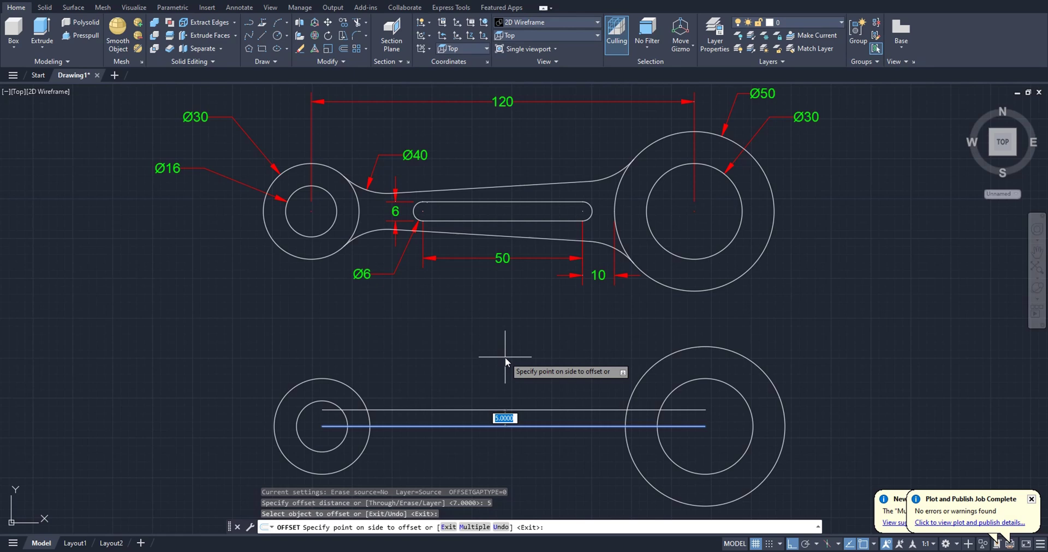
pyautogui.click(505, 357)
pyautogui.click(517, 425)
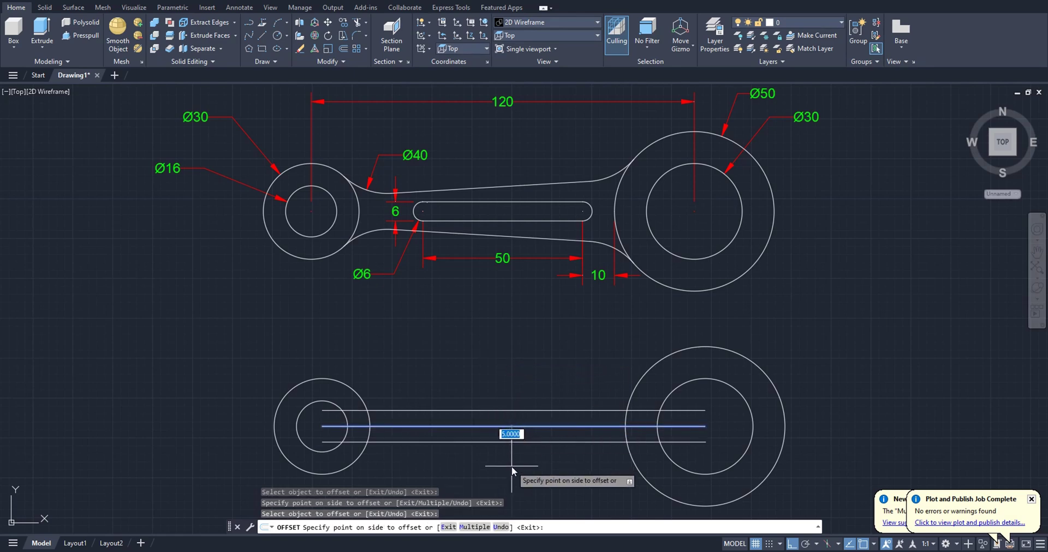
pyautogui.click(511, 468)
pyautogui.press('Escape')
# - Add parallel lines offset 10 from the centre line above and below
pyautogui.write('o')
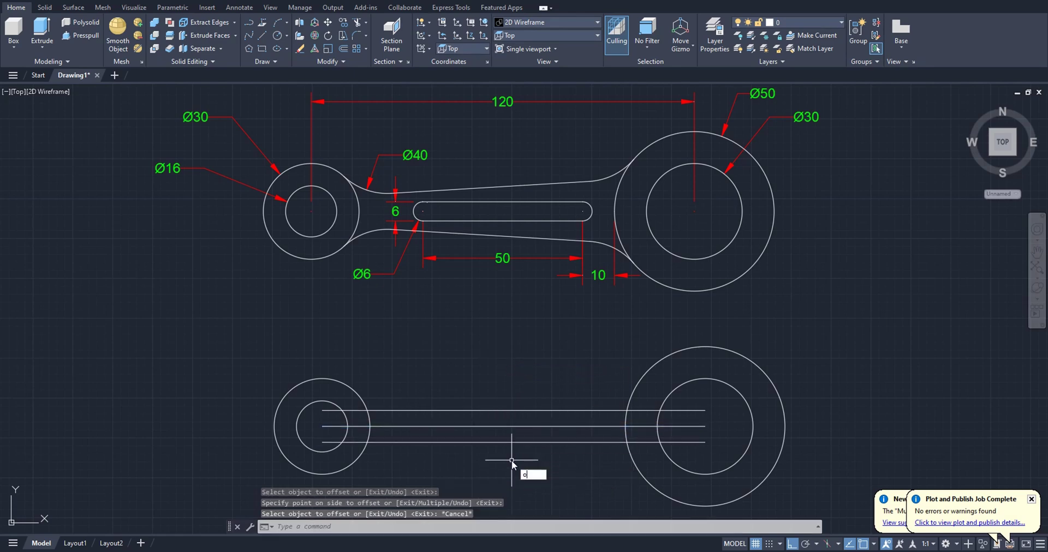
pyautogui.press('Return')
pyautogui.write('10')
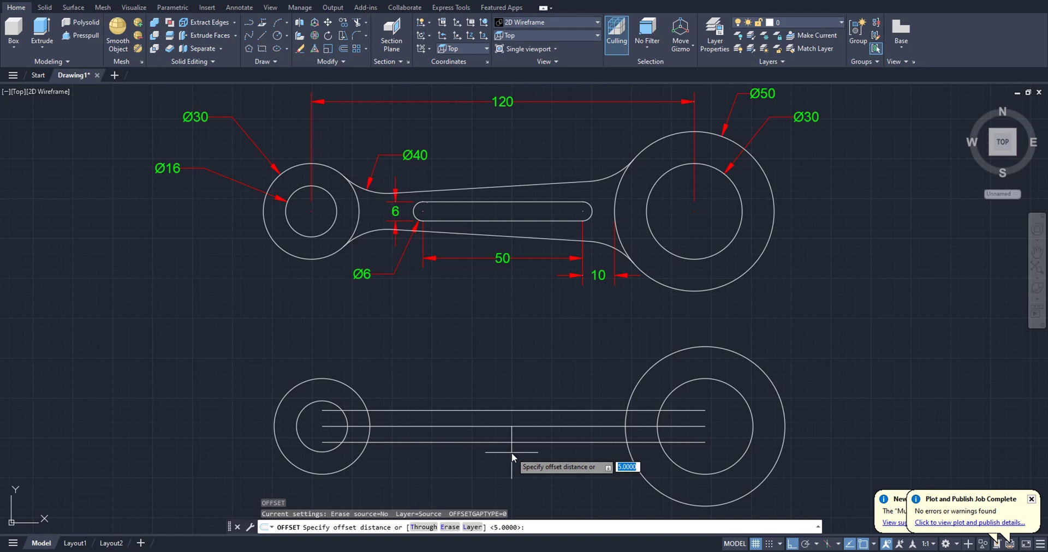
pyautogui.press('Return')
pyautogui.click(529, 427)
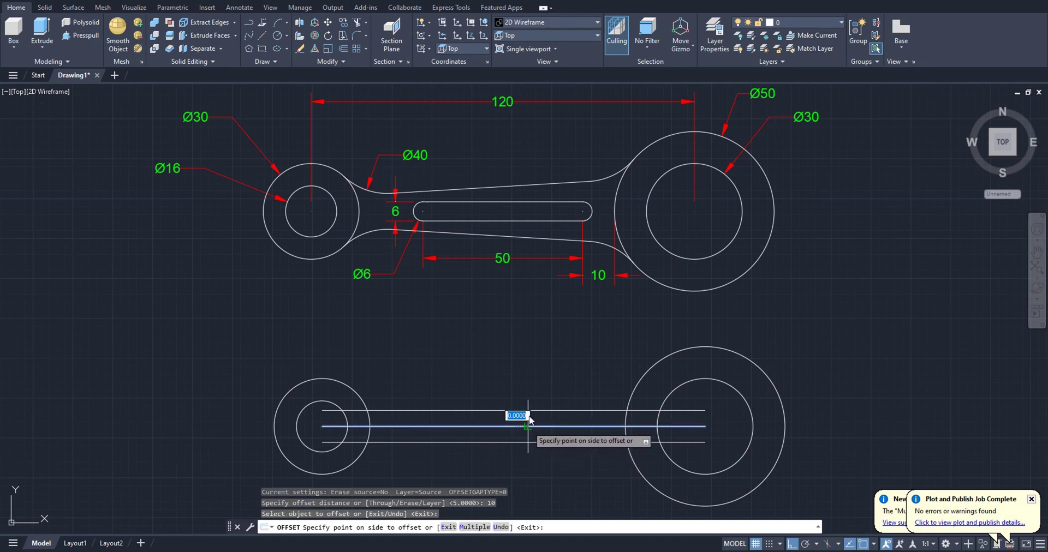
pyautogui.click(533, 368)
pyautogui.click(528, 442)
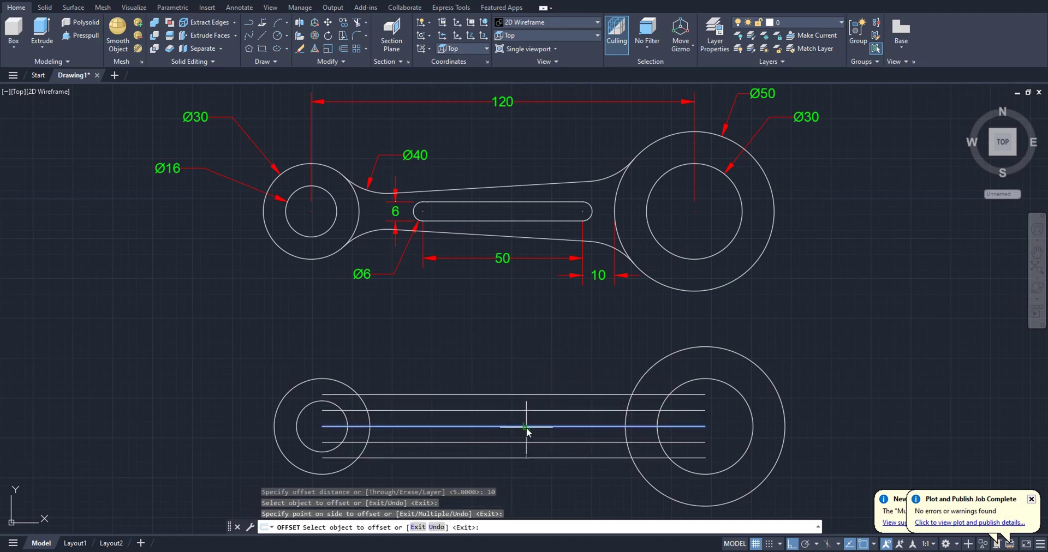
pyautogui.click(538, 475)
pyautogui.press('Escape')
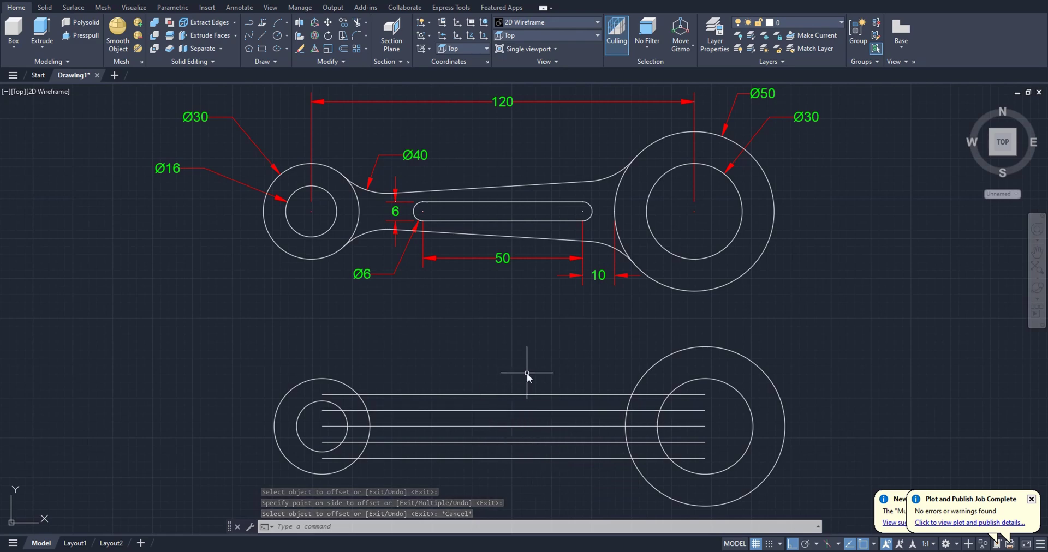
# - Draw the upper and lower tapering arm lines between the left and right circles
pyautogui.write('l')
pyautogui.press('Return')
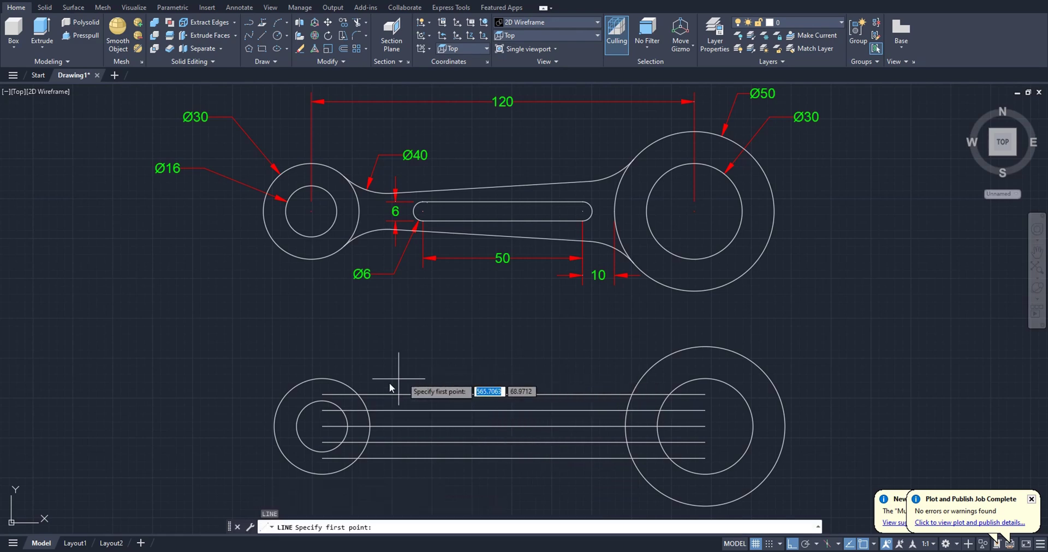
pyautogui.click(368, 411)
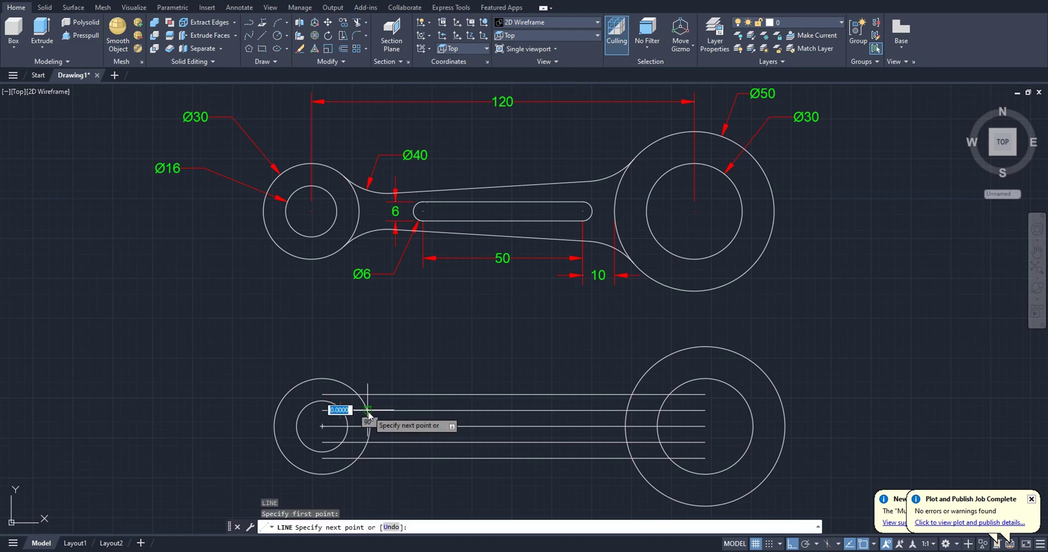
pyautogui.click(632, 393)
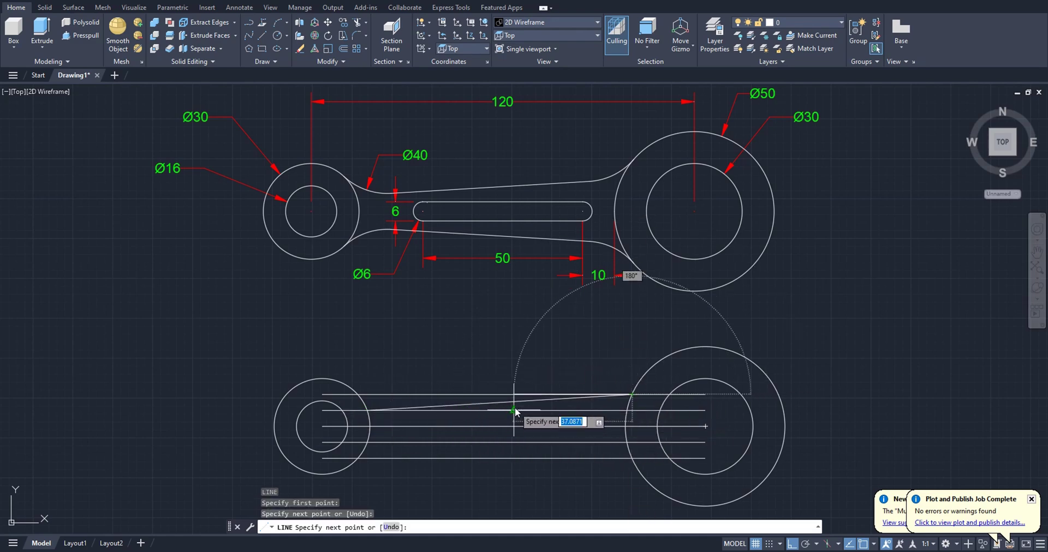
pyautogui.press('Return')
pyautogui.scroll(-2, 514, 414)
pyautogui.scroll(5, 506, 376)
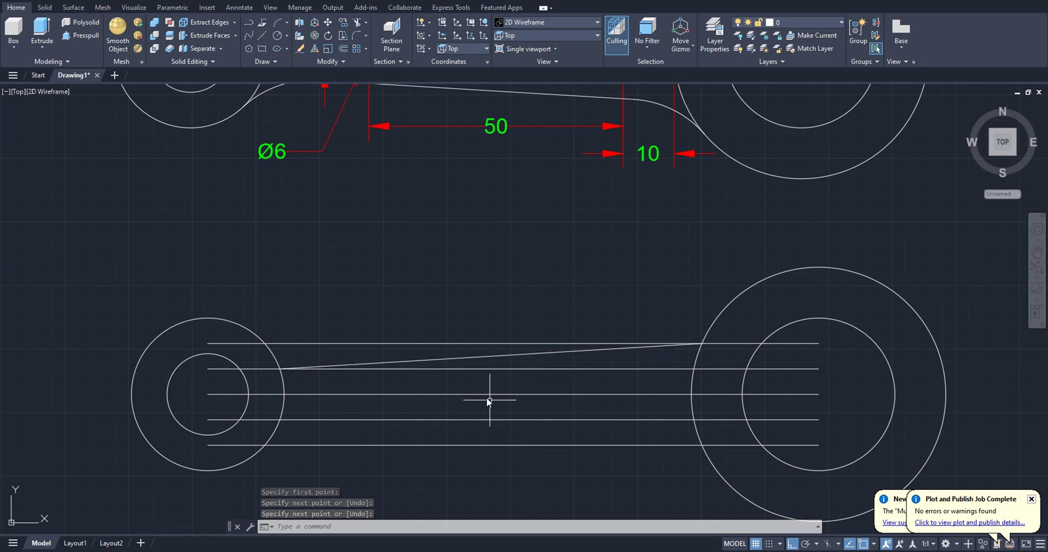
pyautogui.write('l')
pyautogui.press('Return')
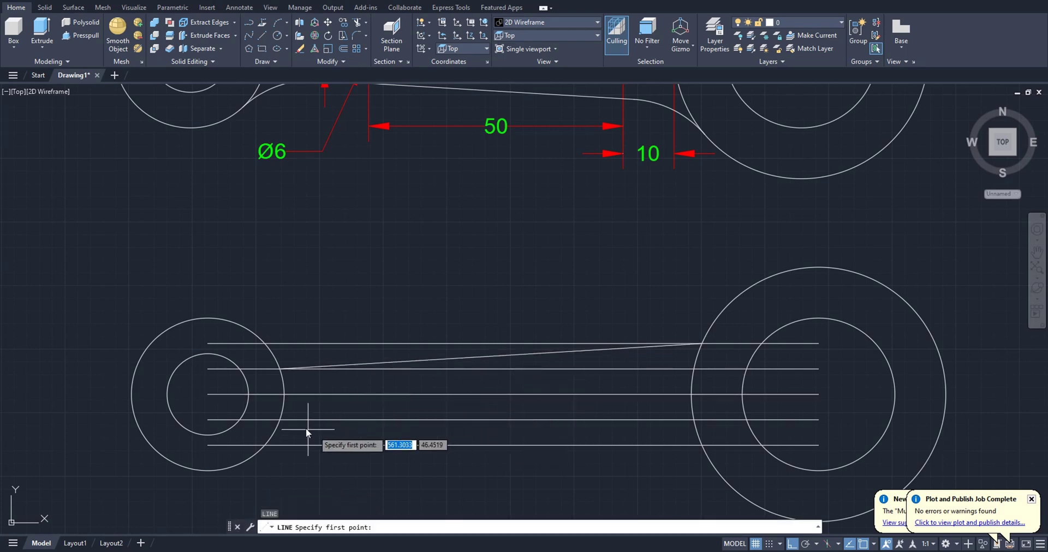
pyautogui.click(280, 420)
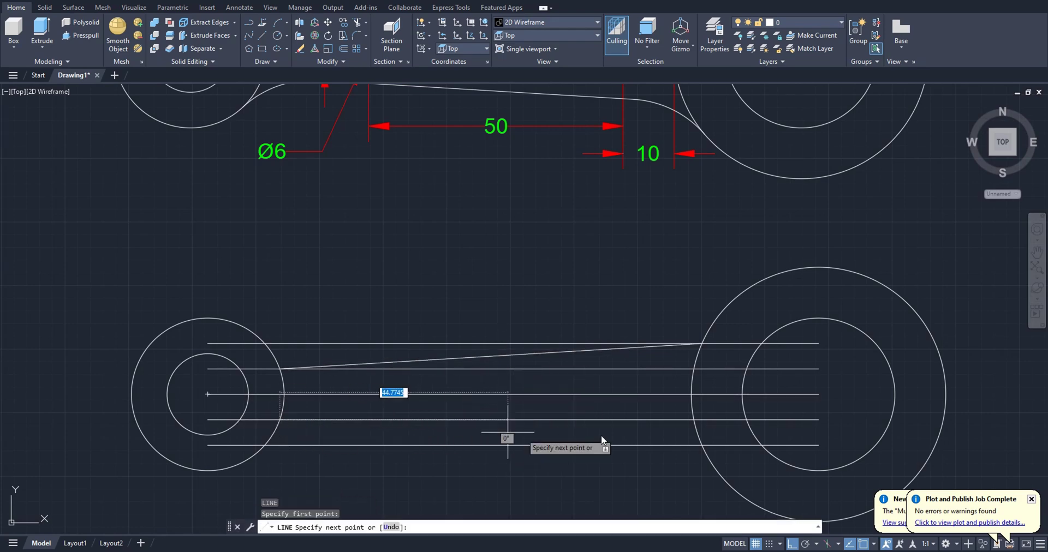
pyautogui.click(701, 444)
pyautogui.press('Return')
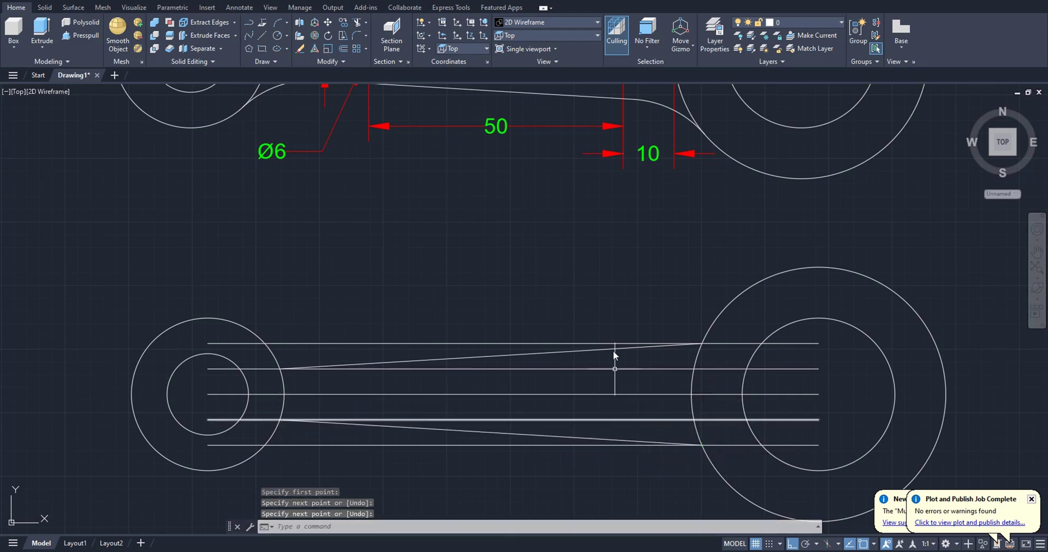
# - Delete the five horizontal construction lines with a crossing selection
pyautogui.click(823, 450)
pyautogui.click(790, 336)
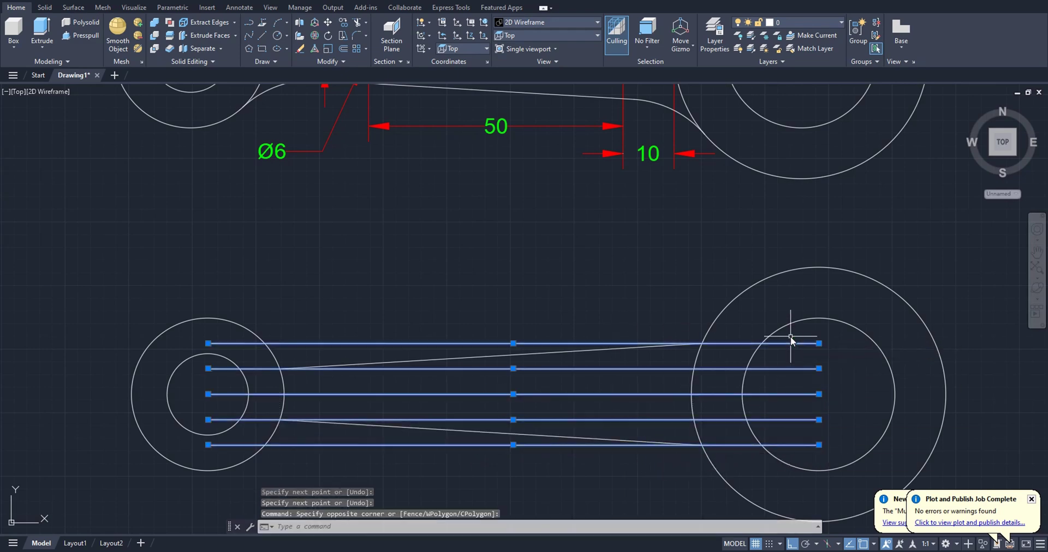
pyautogui.press('Delete')
pyautogui.scroll(-2, 407, 289)
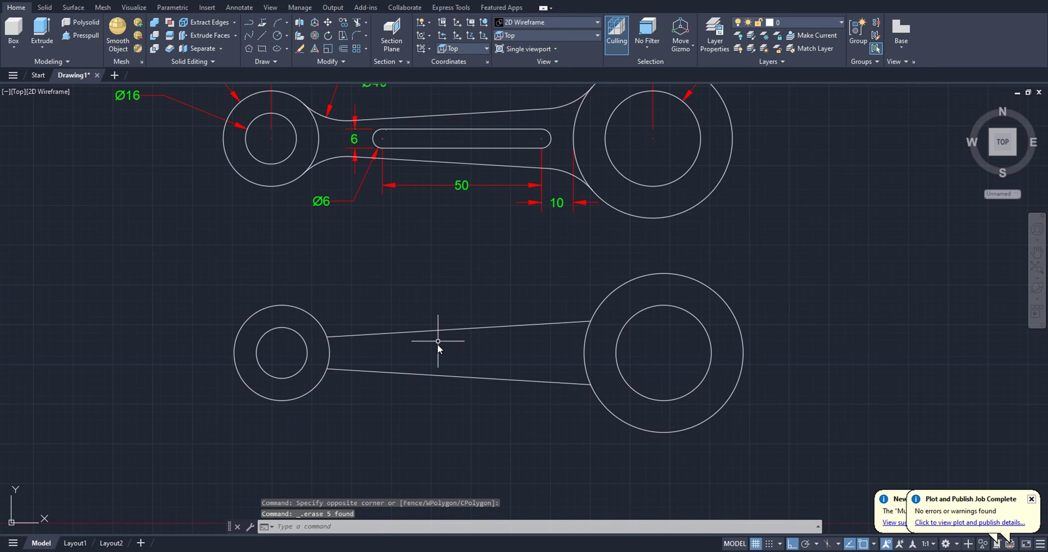
pyautogui.moveTo(333, 356); pyautogui.dragTo(415, 348, button='middle')
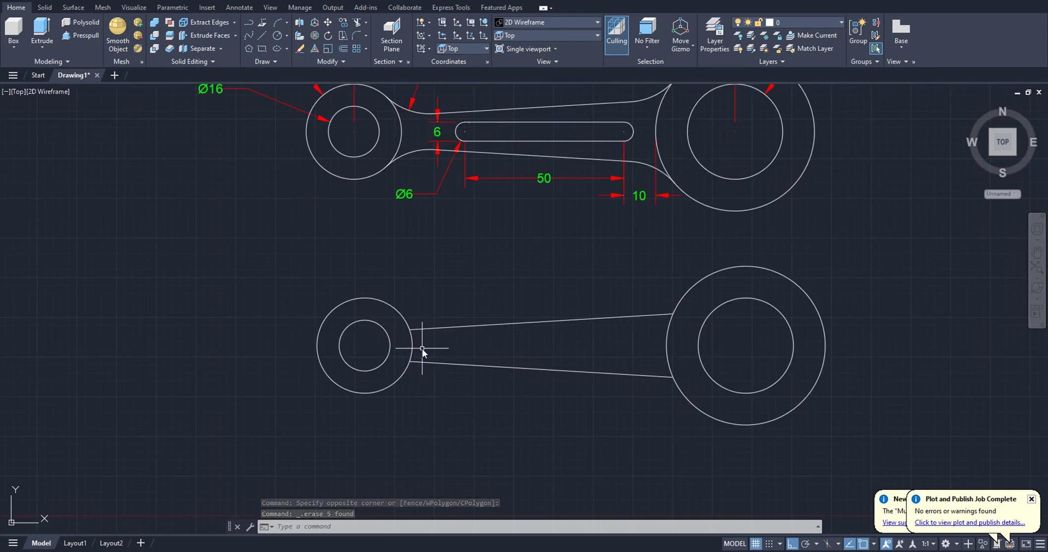
# - Start FILLET with a radius of 20 in Multiple mode
pyautogui.write('f')
pyautogui.press('Return')
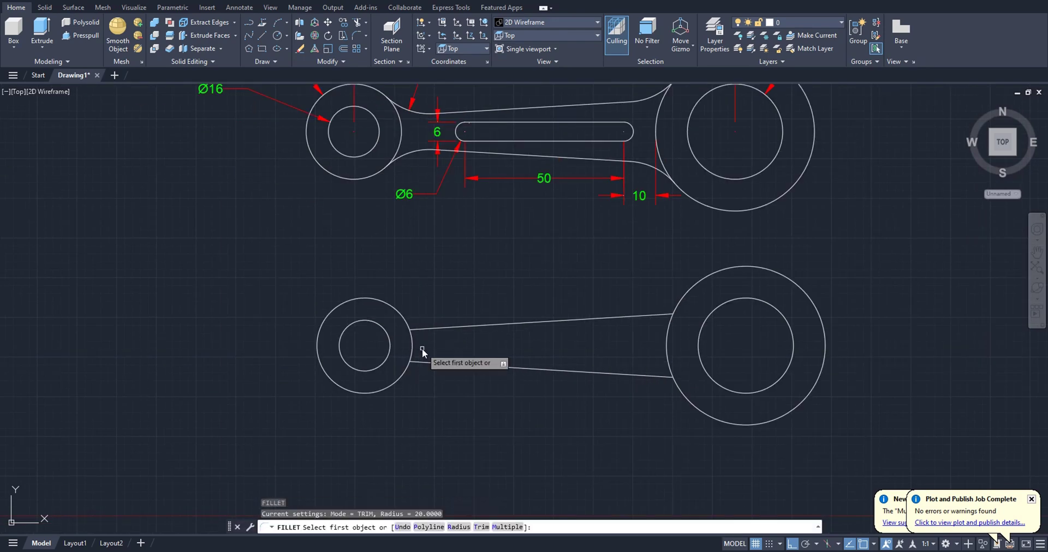
pyautogui.write('r')
pyautogui.press('Return')
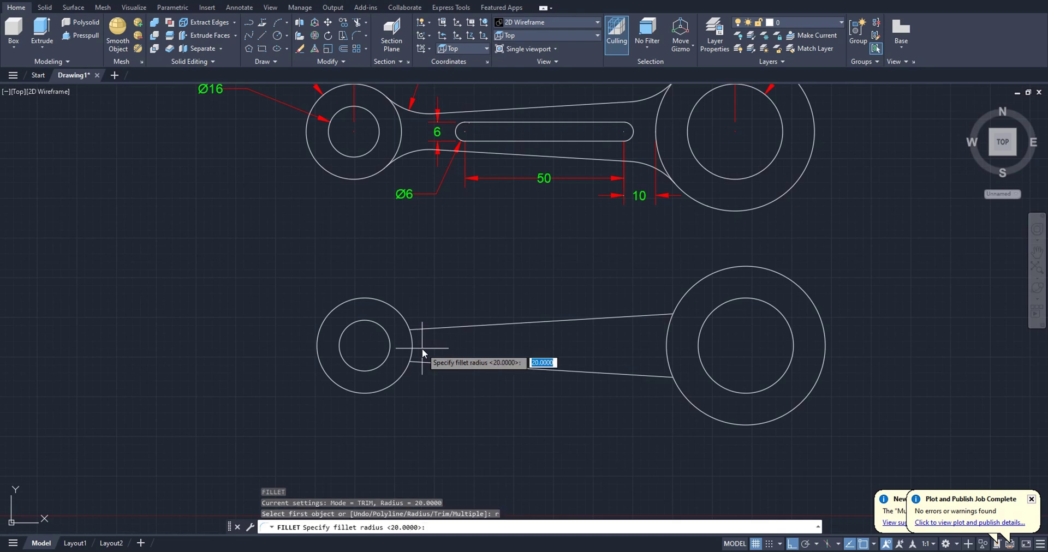
pyautogui.write('20')
pyautogui.press('Return')
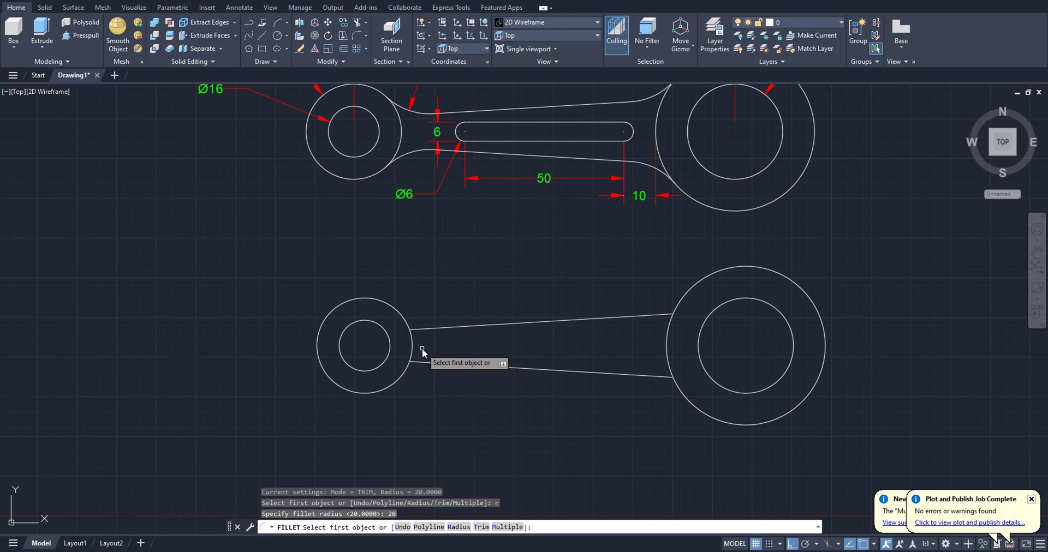
pyautogui.write('m')
pyautogui.press('Return')
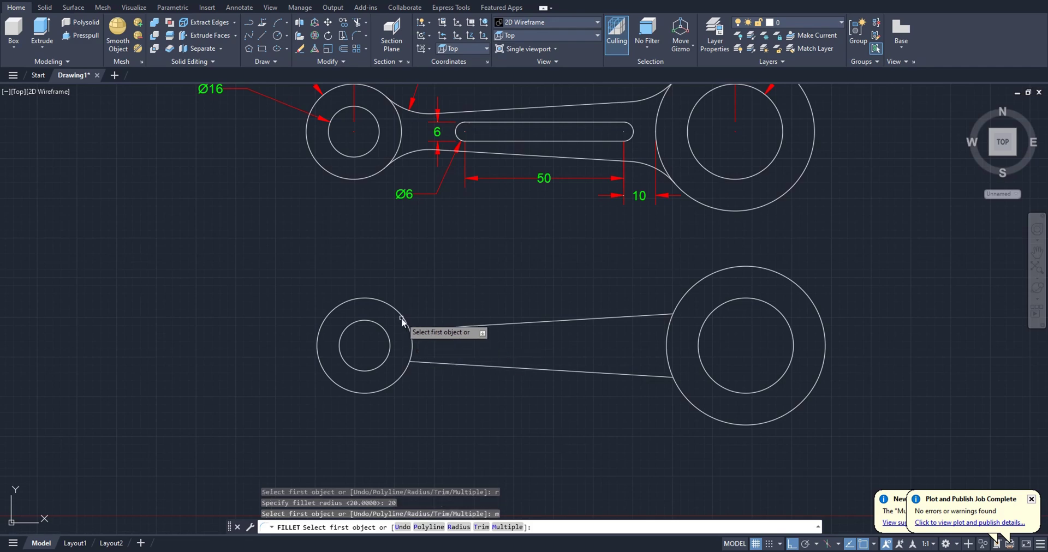
# - Fillet all four arm-line-to-circle junctions with radius 20
pyautogui.click(404, 316)
pyautogui.click(434, 327)
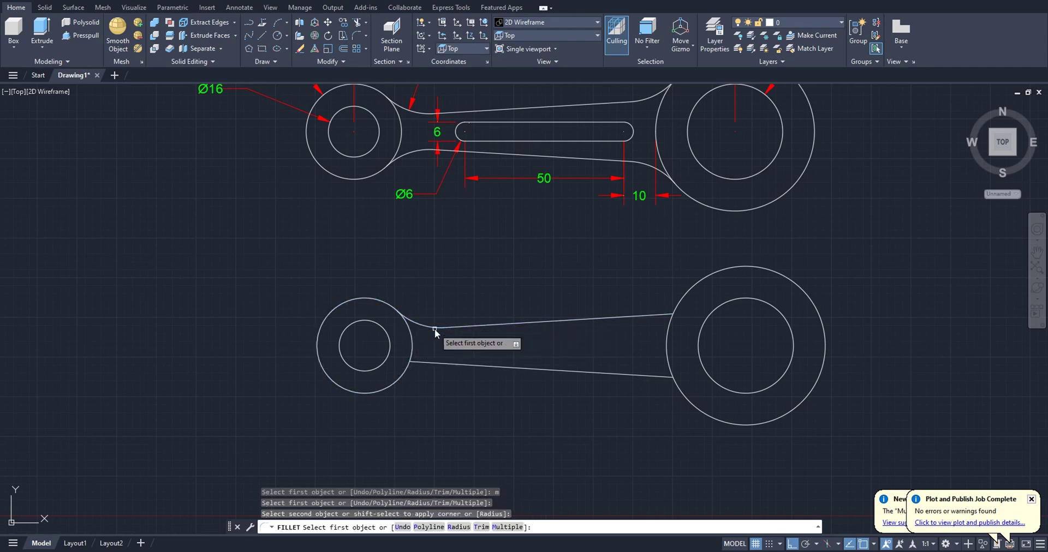
pyautogui.click(634, 315)
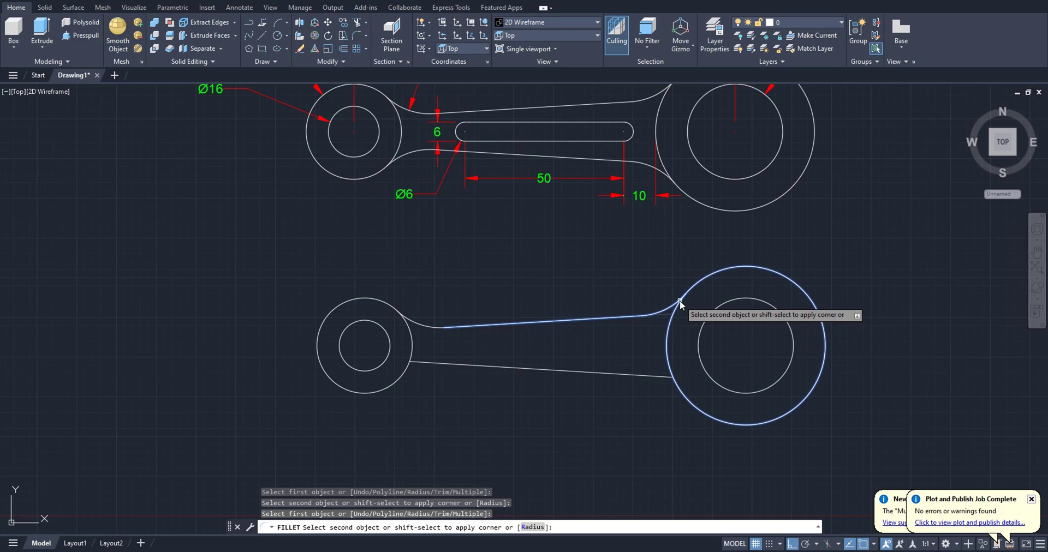
pyautogui.click(680, 300)
pyautogui.click(644, 376)
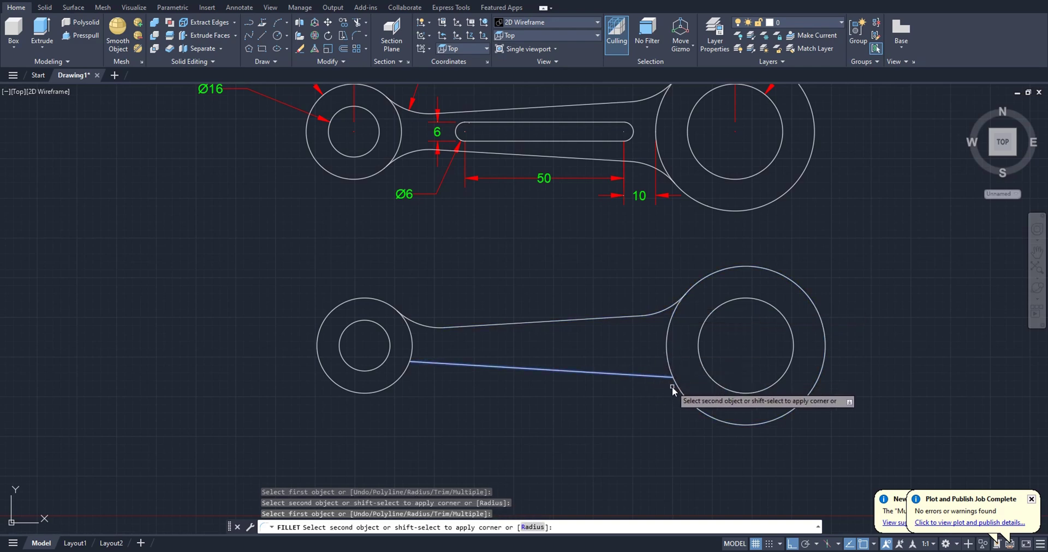
pyautogui.click(678, 387)
pyautogui.click(404, 374)
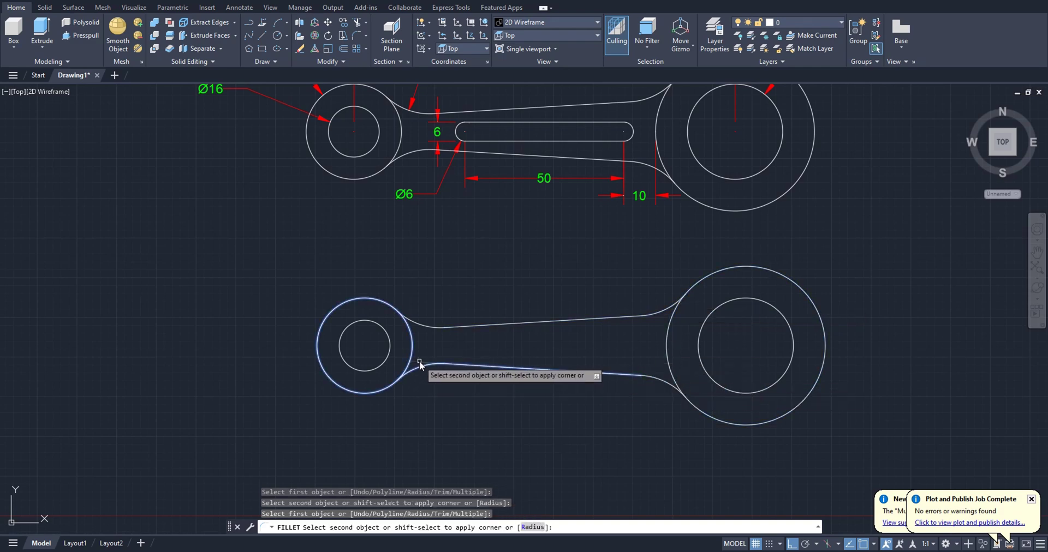
pyautogui.click(428, 363)
pyautogui.press('Escape')
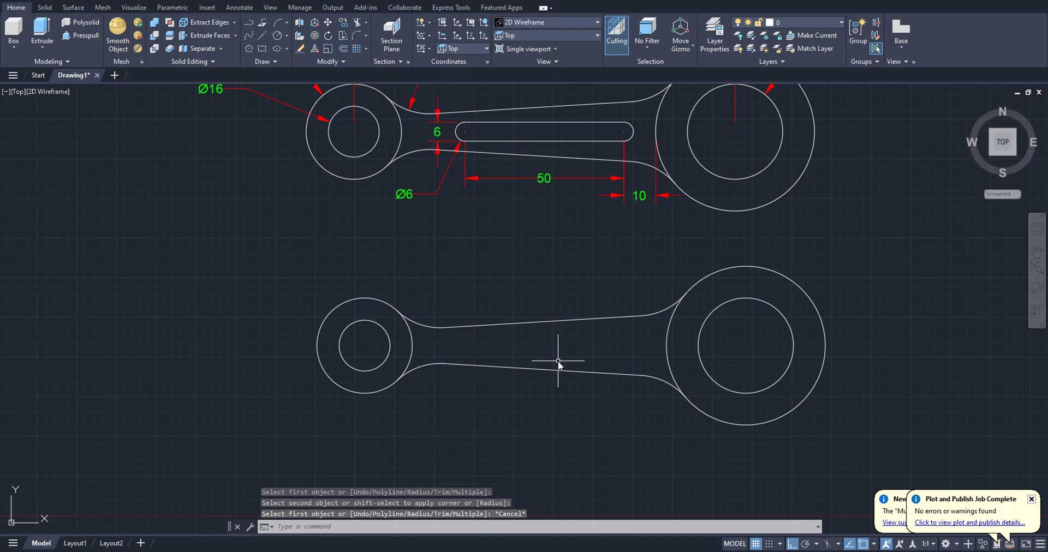
# - Draw a horizontal centre line from the right outer circle's edge to the left outer circle's edge
pyautogui.press('l')
pyautogui.press('Return')
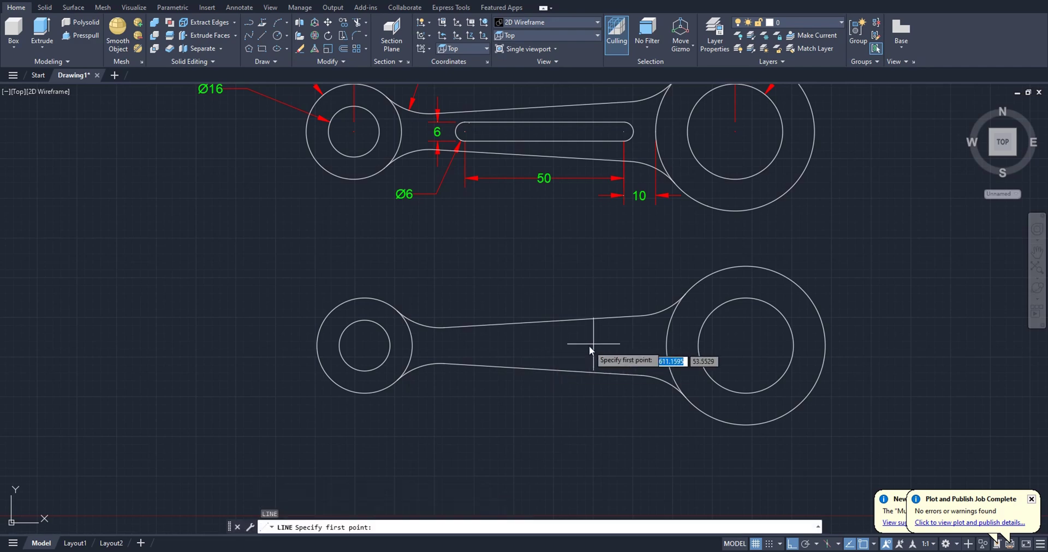
pyautogui.click(666, 346)
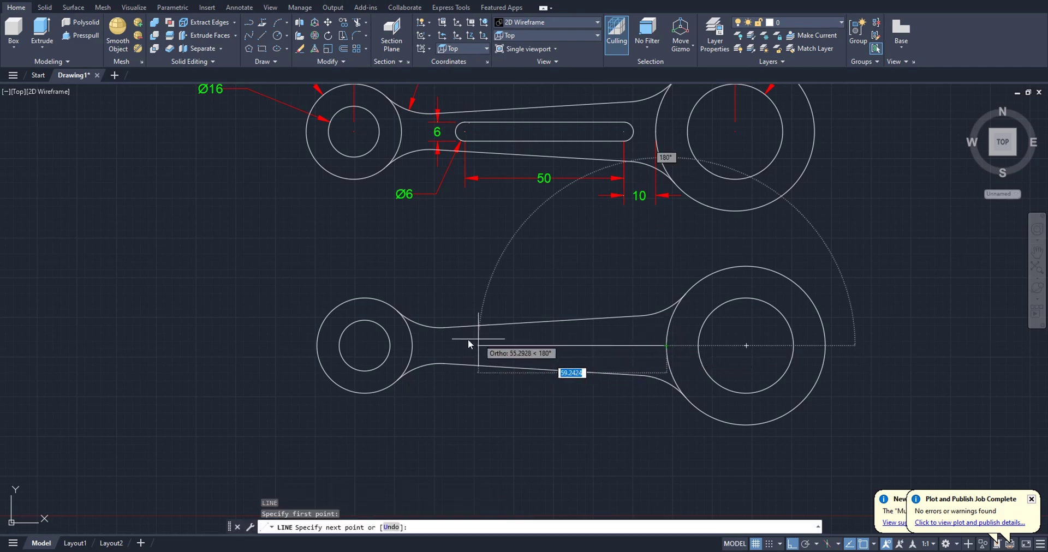
pyautogui.click(412, 345)
pyautogui.press('Return')
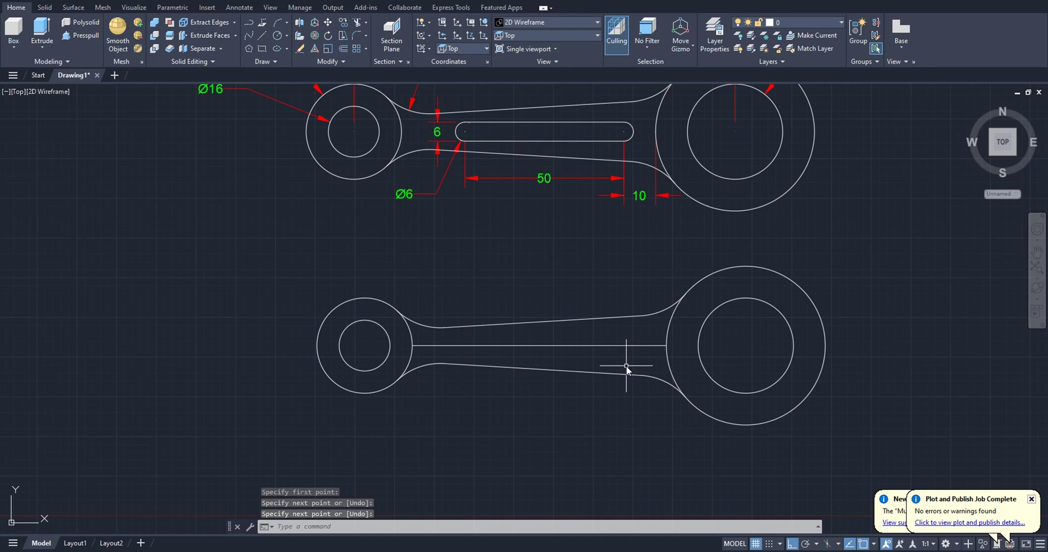
pyautogui.scroll(2, 626, 365)
pyautogui.scroll(-2, 626, 363)
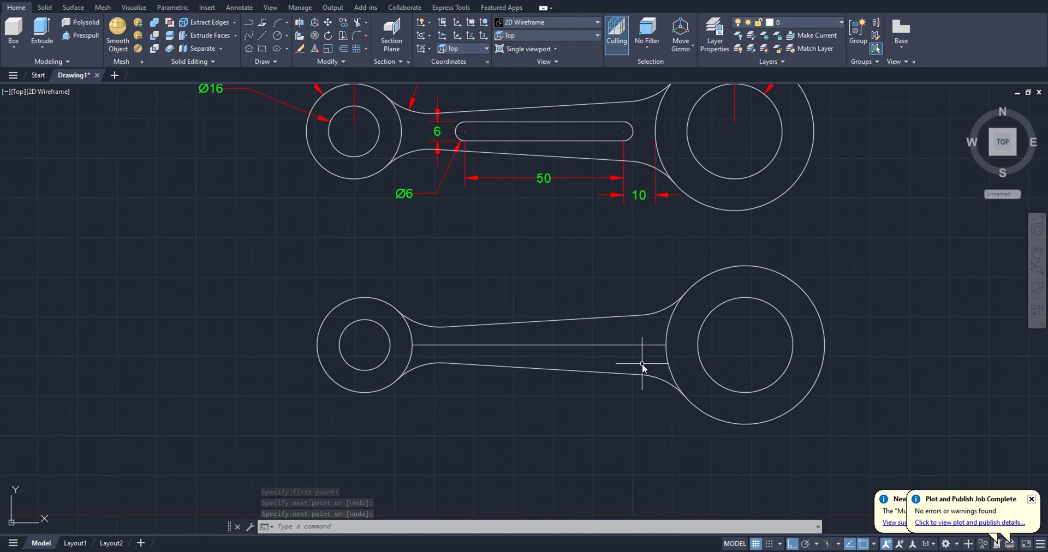
pyautogui.scroll(2, 641, 352)
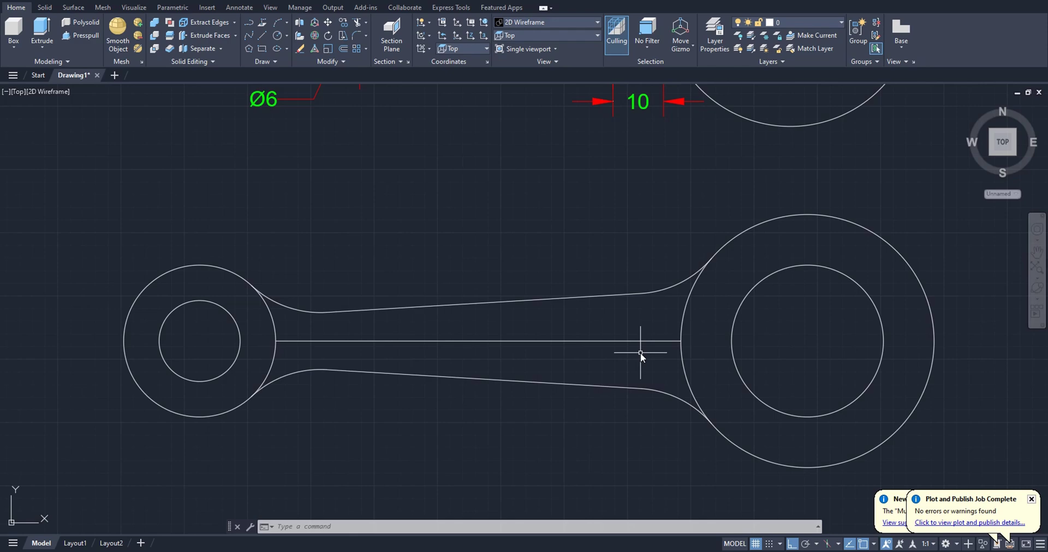
# - Offset the arm's centre line 3 above and 3 below
pyautogui.write('o')
pyautogui.press('Return')
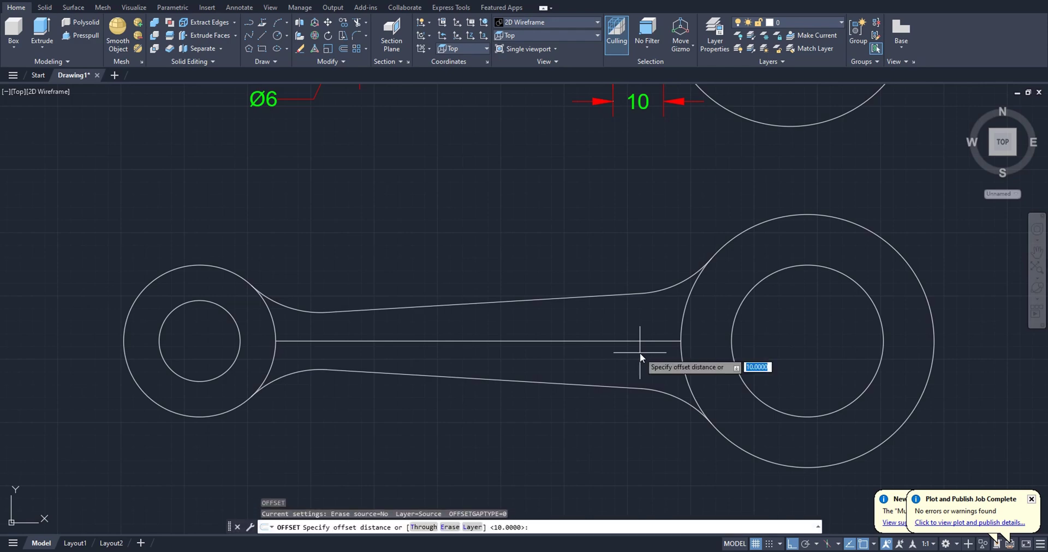
pyautogui.write('3')
pyautogui.press('Return')
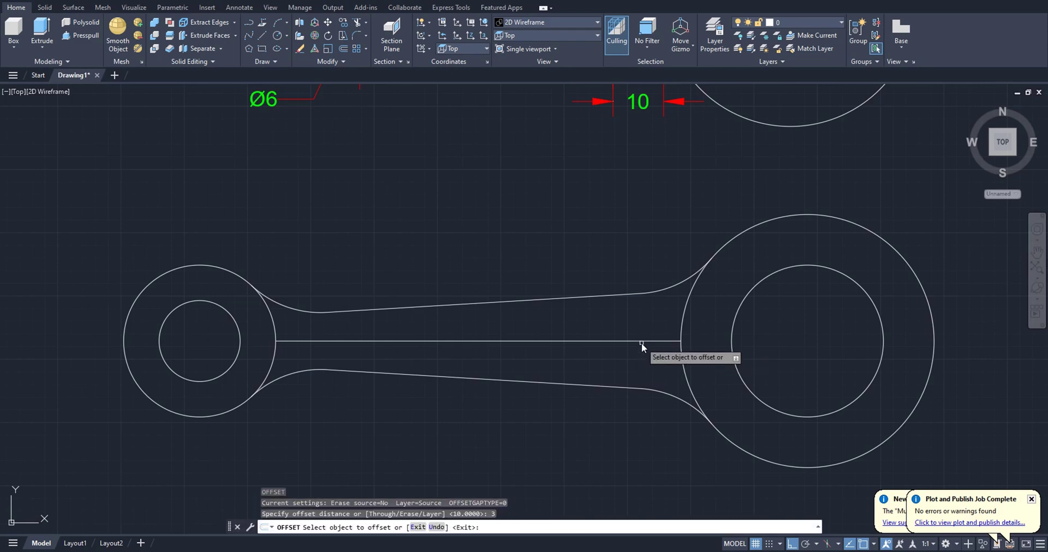
pyautogui.click(641, 342)
pyautogui.click(645, 309)
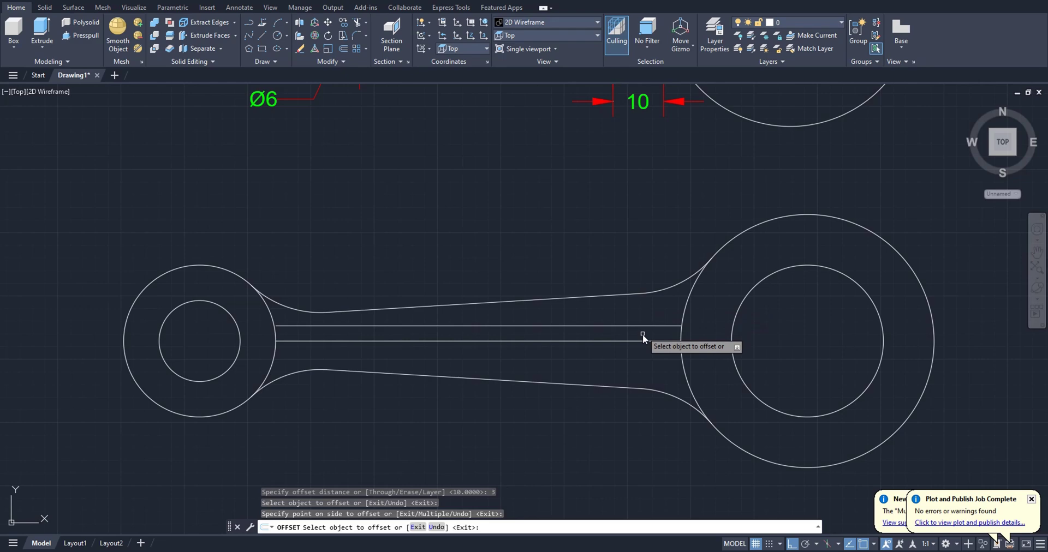
pyautogui.click(643, 340)
pyautogui.click(636, 365)
pyautogui.press('Escape')
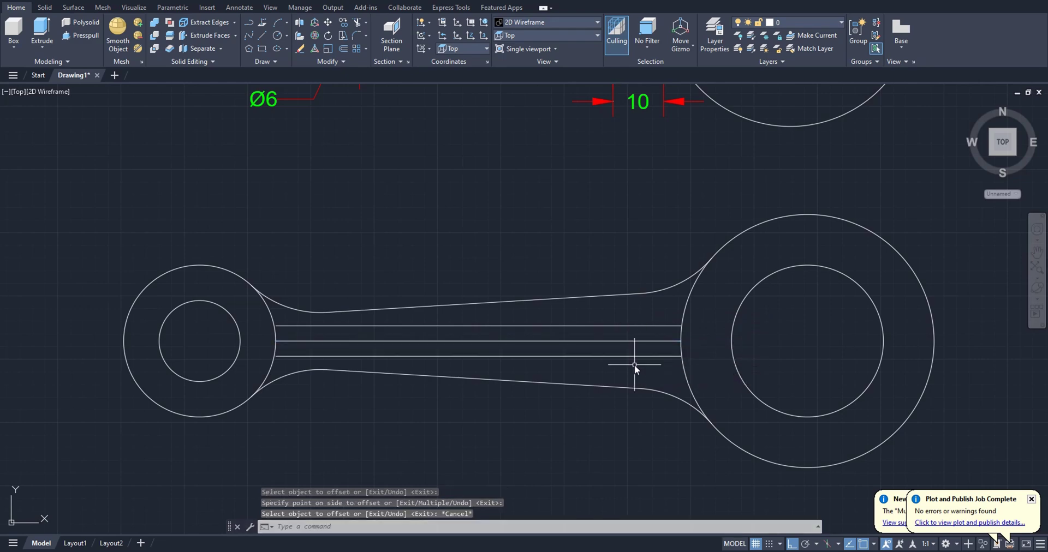
# - Draw a short vertical line at the large boss's edge
pyautogui.write('l')
pyautogui.press('Return')
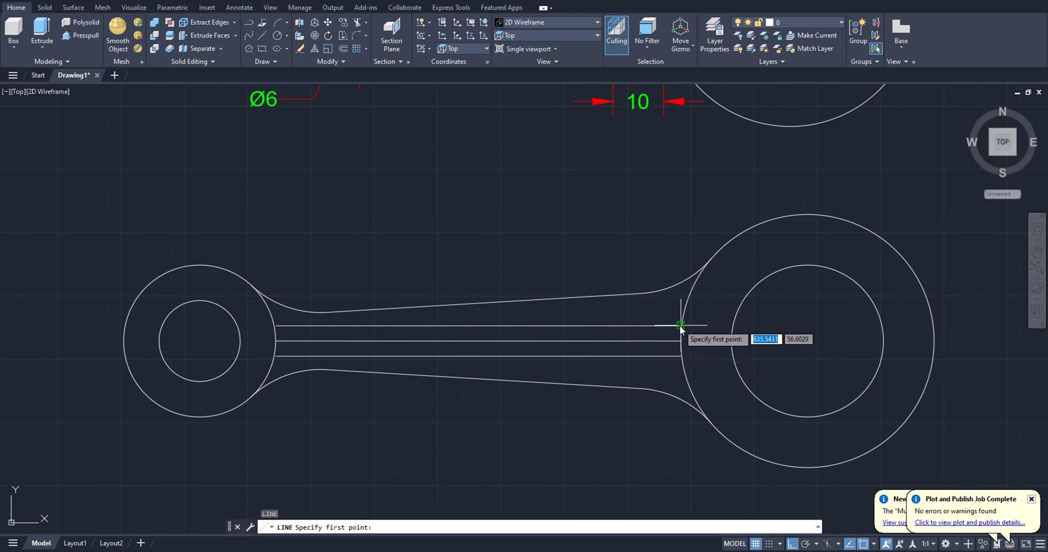
pyautogui.click(680, 349)
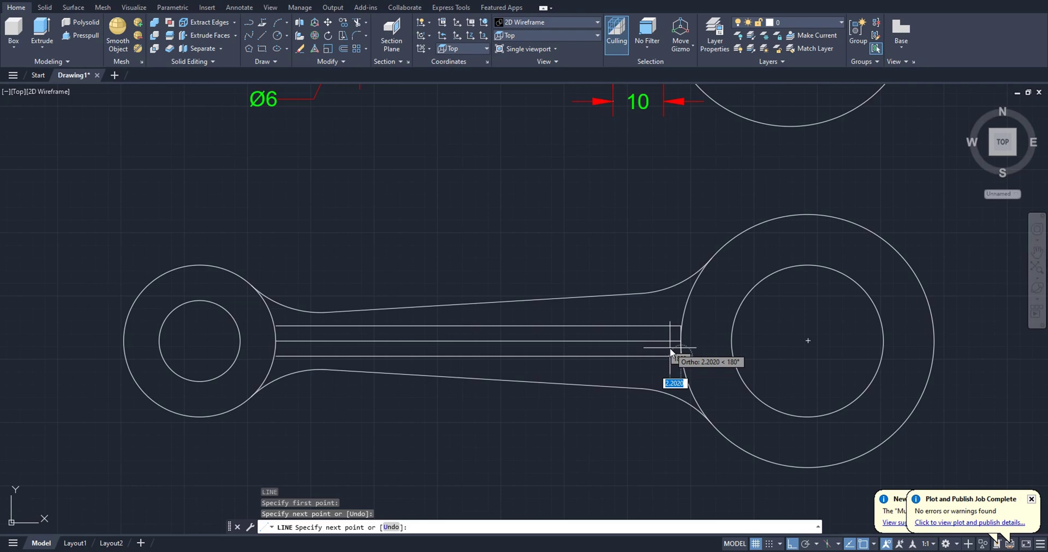
pyautogui.press('Escape')
# - Offset the vertical line 10 to the left to mark the first slot end
pyautogui.write('o')
pyautogui.press('Return')
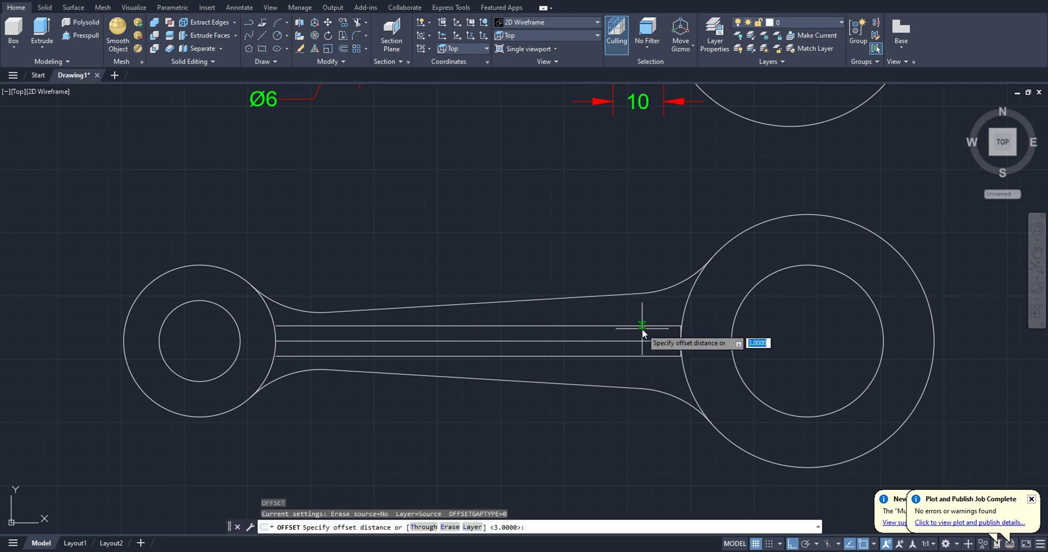
pyautogui.write('10')
pyautogui.press('Return')
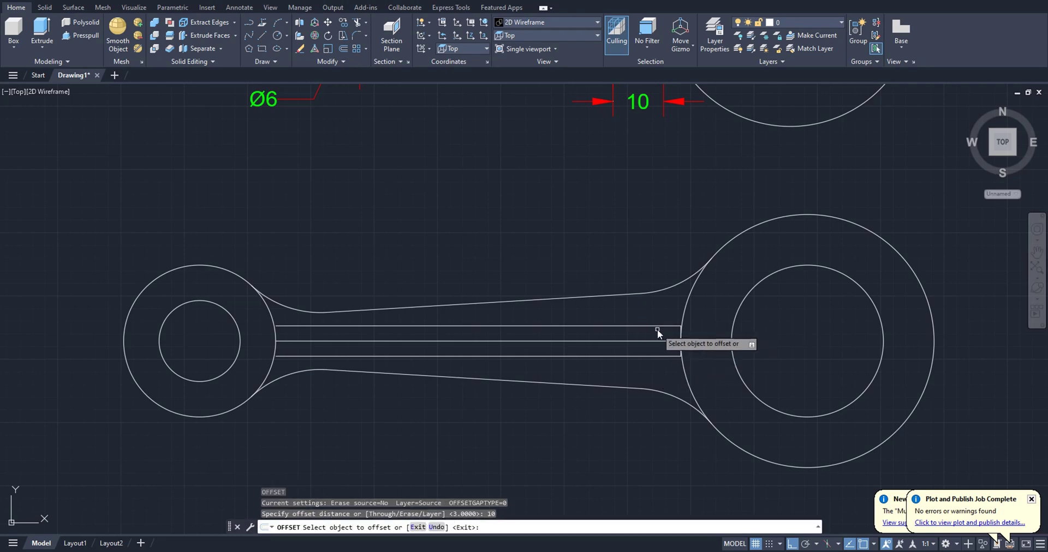
pyautogui.click(681, 336)
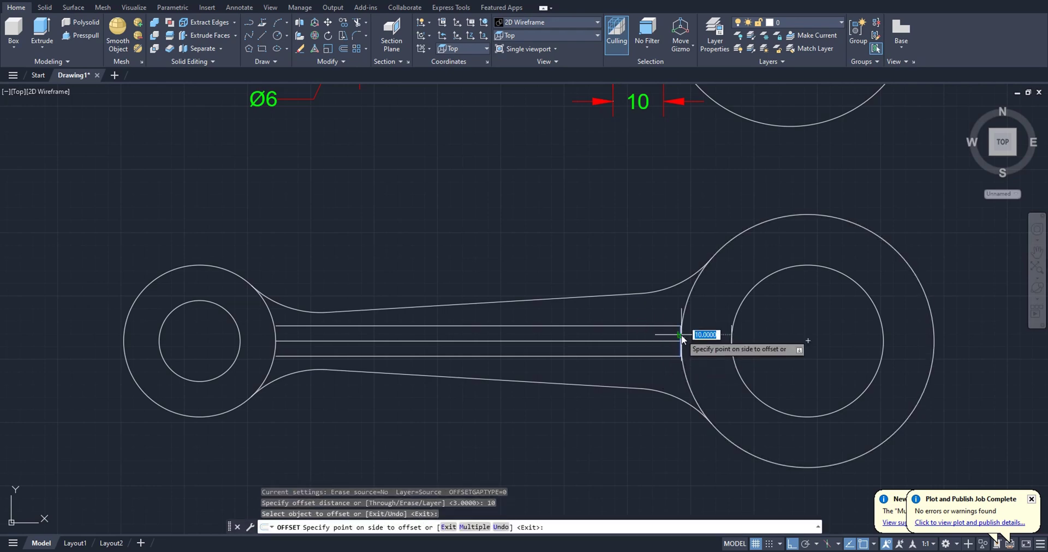
pyautogui.click(645, 334)
pyautogui.scroll(-2, 638, 375)
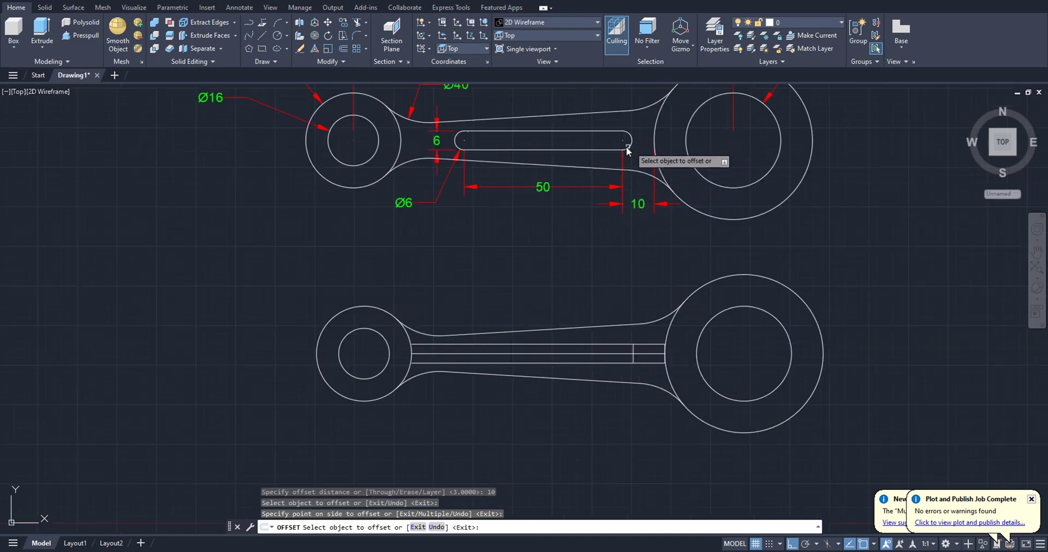
pyautogui.press('Escape')
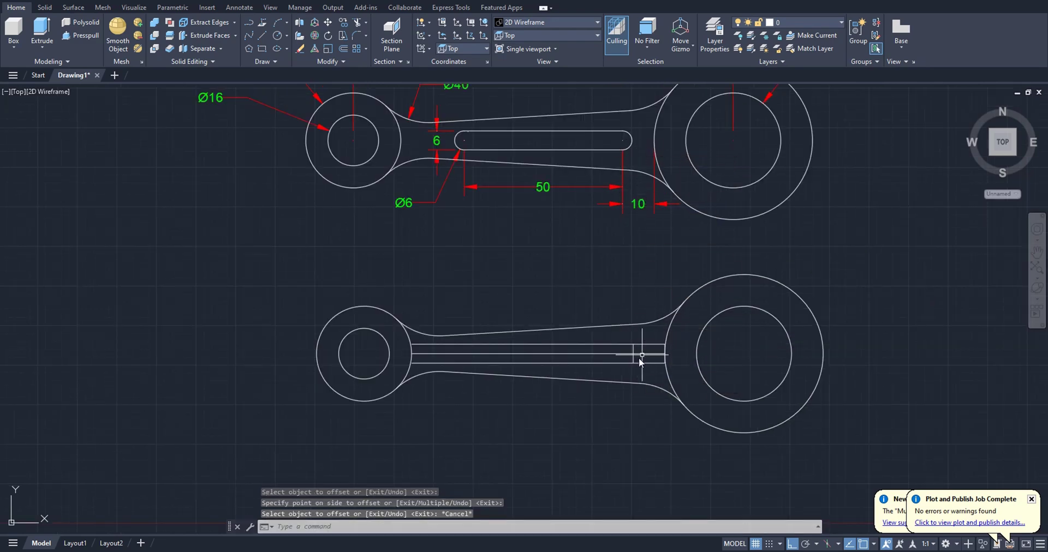
pyautogui.scroll(2, 640, 360)
# - Offset that slot line 50 further left to mark the other slot end
pyautogui.press('Return')
pyautogui.scroll(-2, 566, 334)
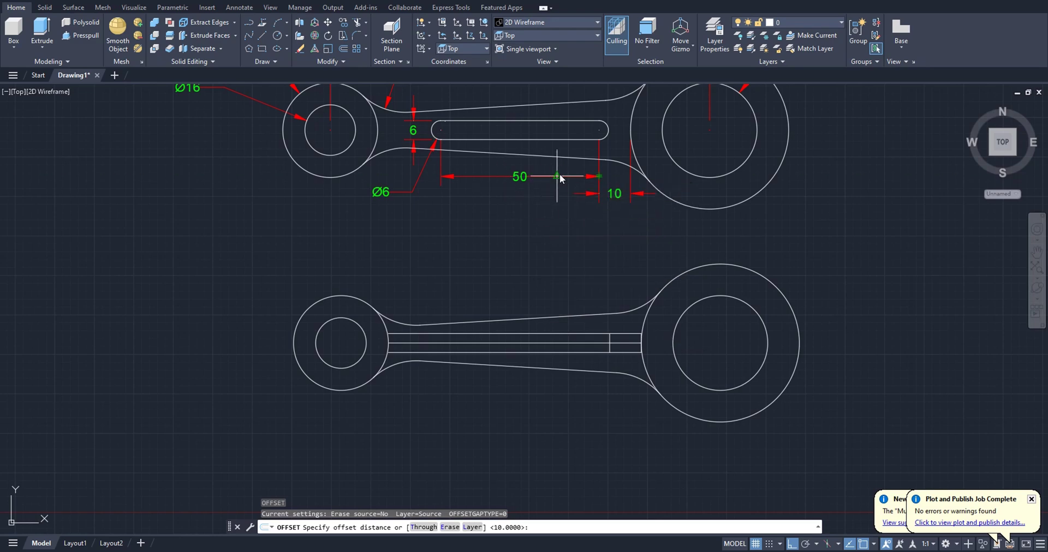
pyautogui.scroll(2, 559, 173)
pyautogui.write('50')
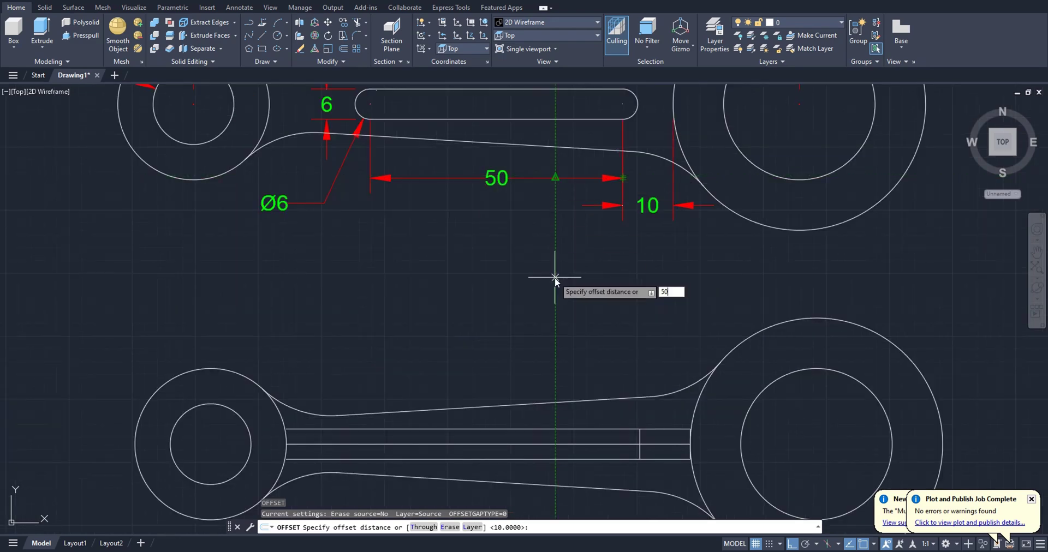
pyautogui.press('Return')
pyautogui.click(640, 435)
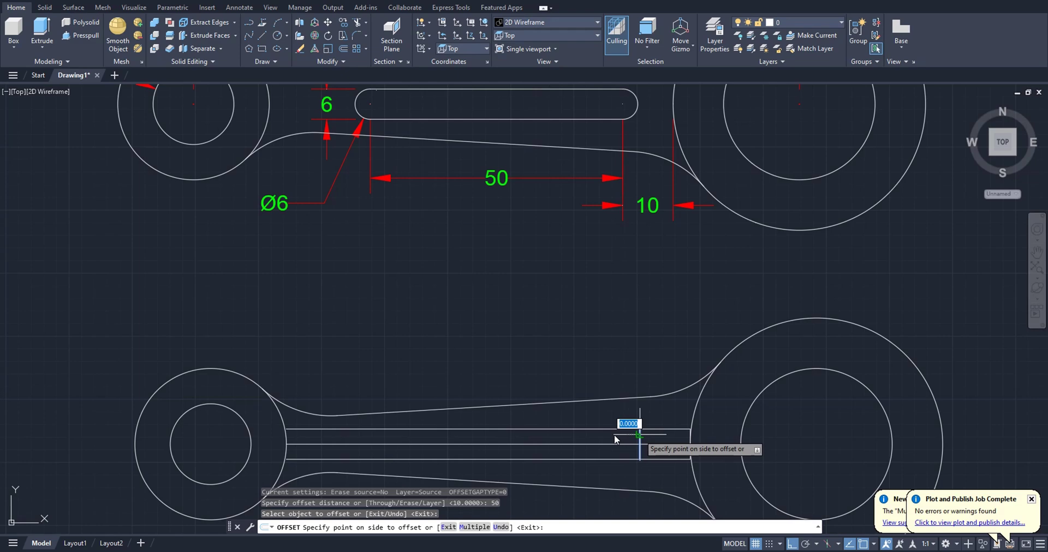
pyautogui.click(477, 433)
pyautogui.press('Return')
pyautogui.scroll(-2, 508, 357)
pyautogui.scroll(2, 503, 438)
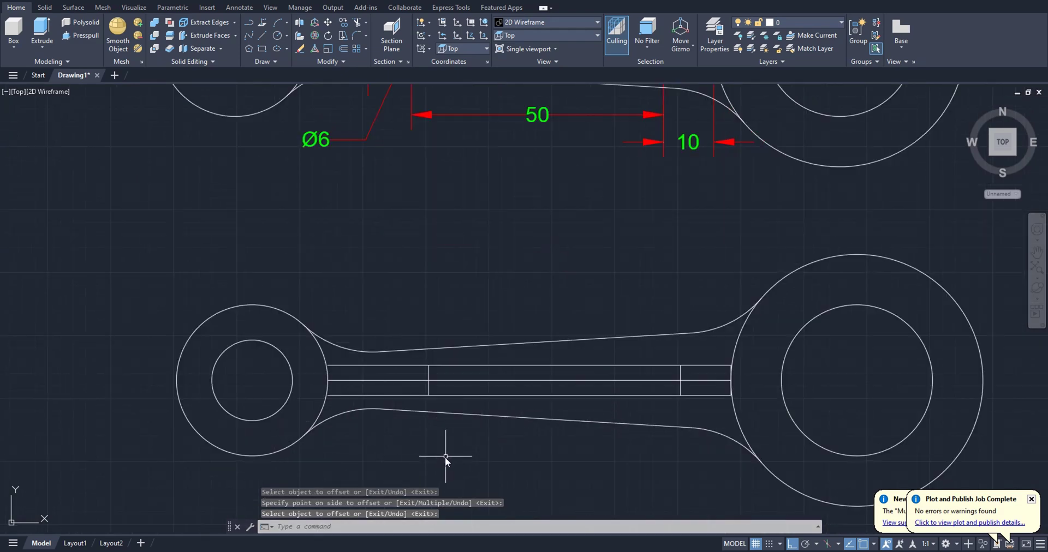
# - Fence-trim the line pieces and centre line beyond both ends, leaving the slot rectangle
pyautogui.write('tr')
pyautogui.press('Return')
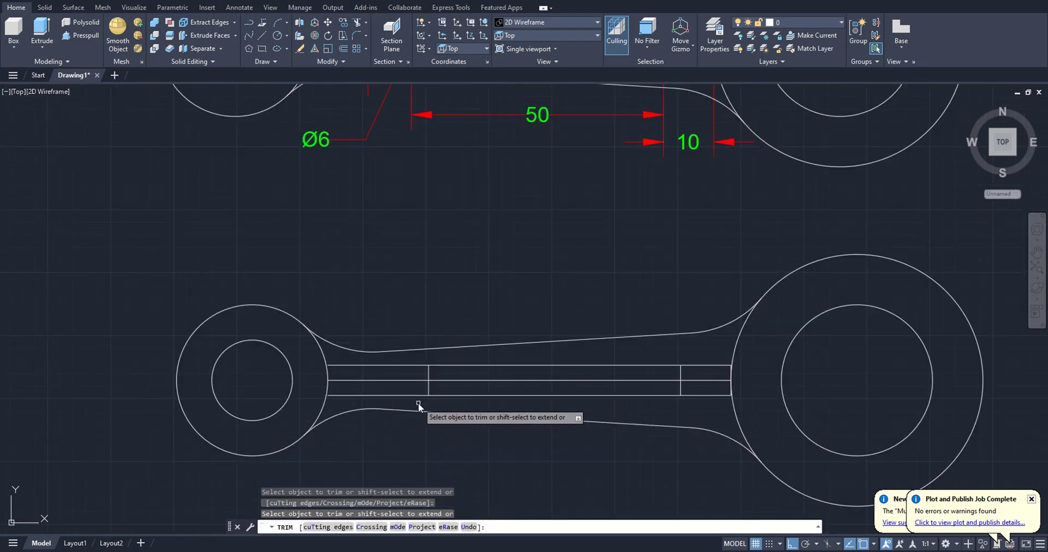
pyautogui.moveTo(418, 403); pyautogui.dragTo(406, 362)
pyautogui.press('Return')
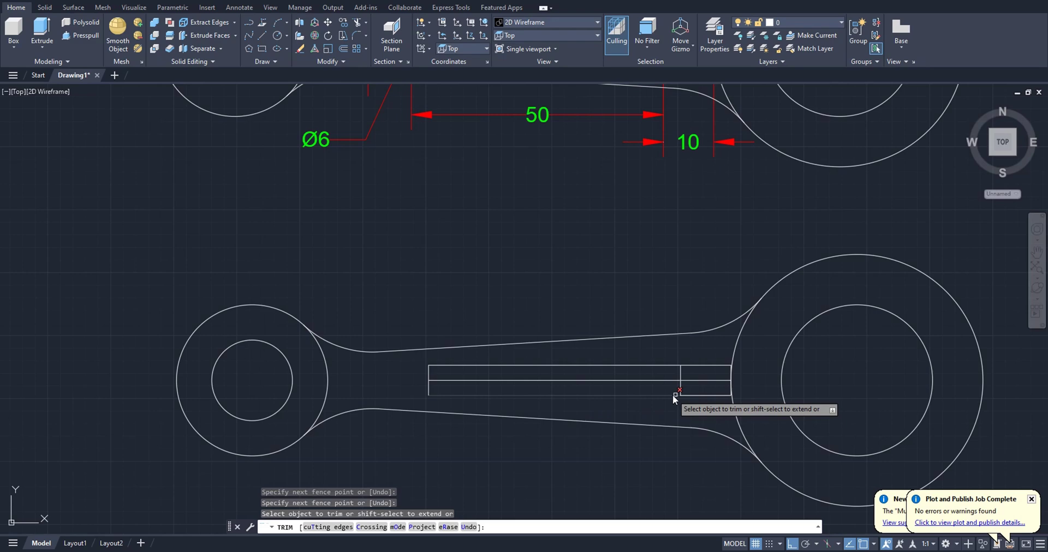
pyautogui.moveTo(698, 408); pyautogui.dragTo(689, 354)
pyautogui.click(662, 379)
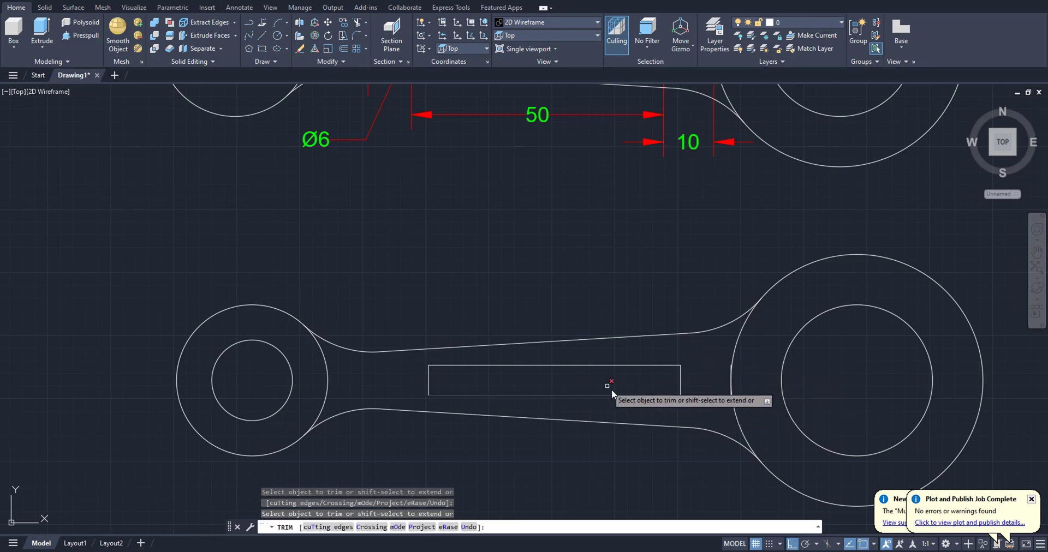
pyautogui.scroll(-2, 611, 389)
pyautogui.scroll(2, 494, 359)
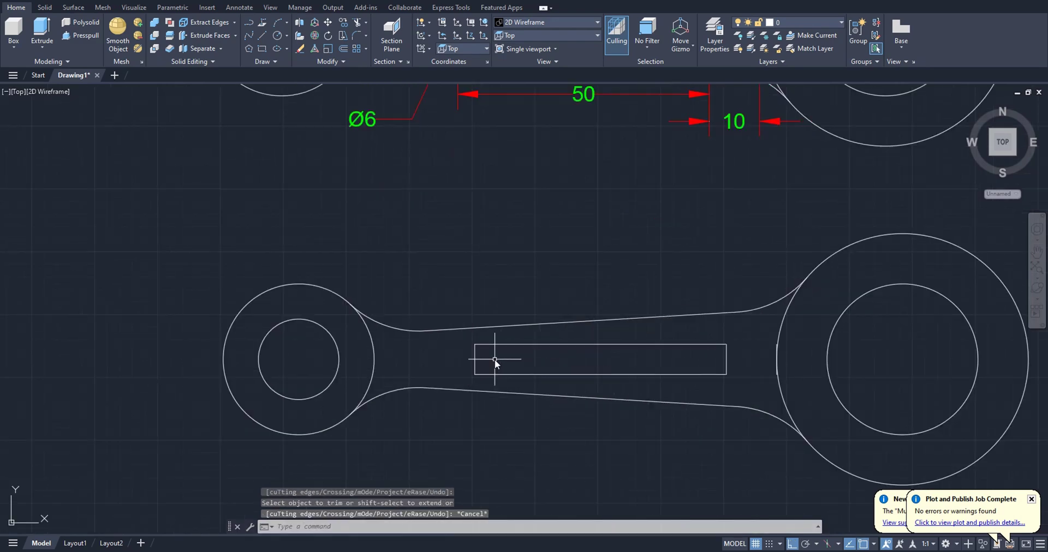
pyautogui.press('Escape')
# - Draw circles centred on both slot-end midpoints, each reaching the slot corners
pyautogui.write('c')
pyautogui.press('Return')
pyautogui.scroll(2, 483, 359)
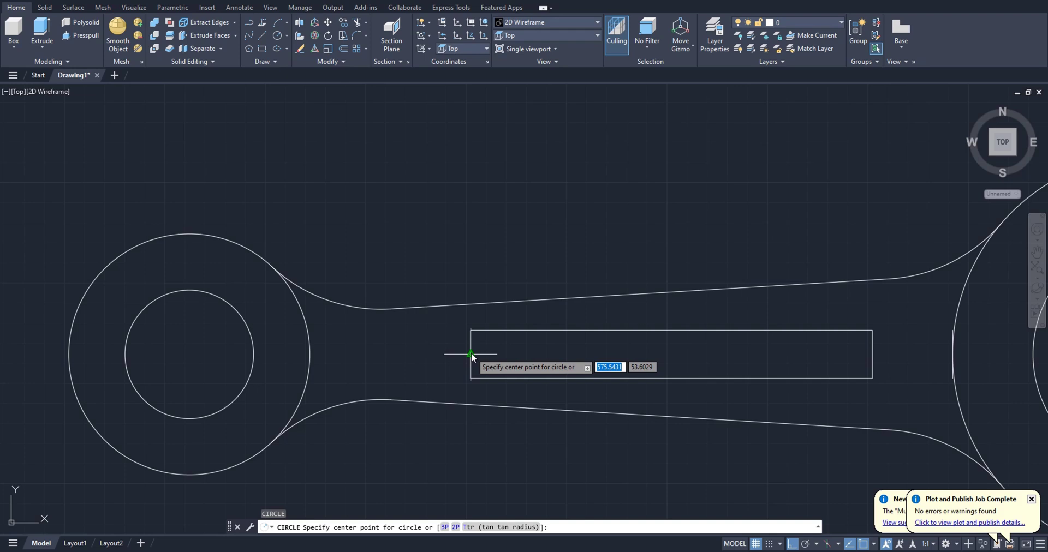
pyautogui.click(471, 355)
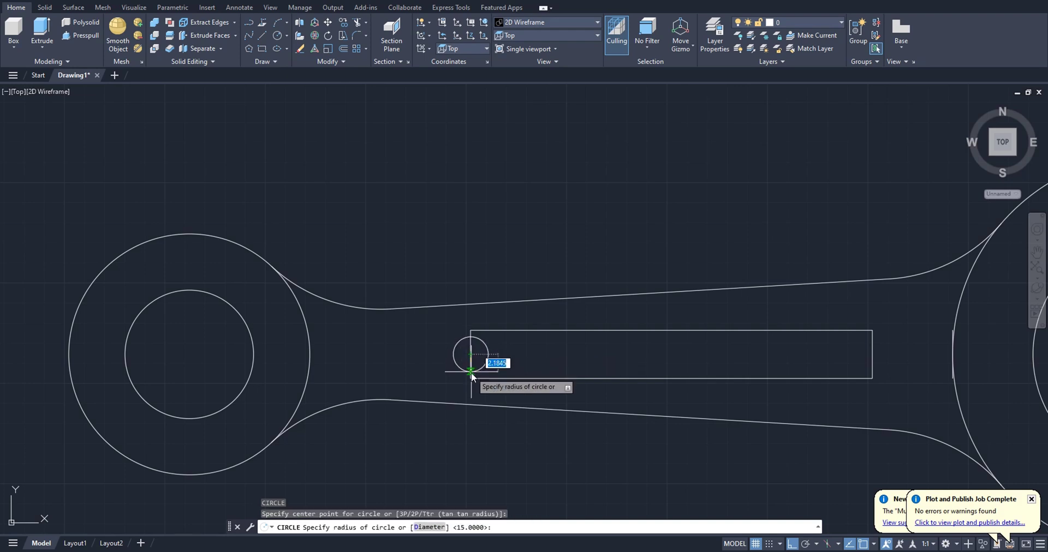
pyautogui.click(471, 378)
pyautogui.press('Return')
pyautogui.click(872, 355)
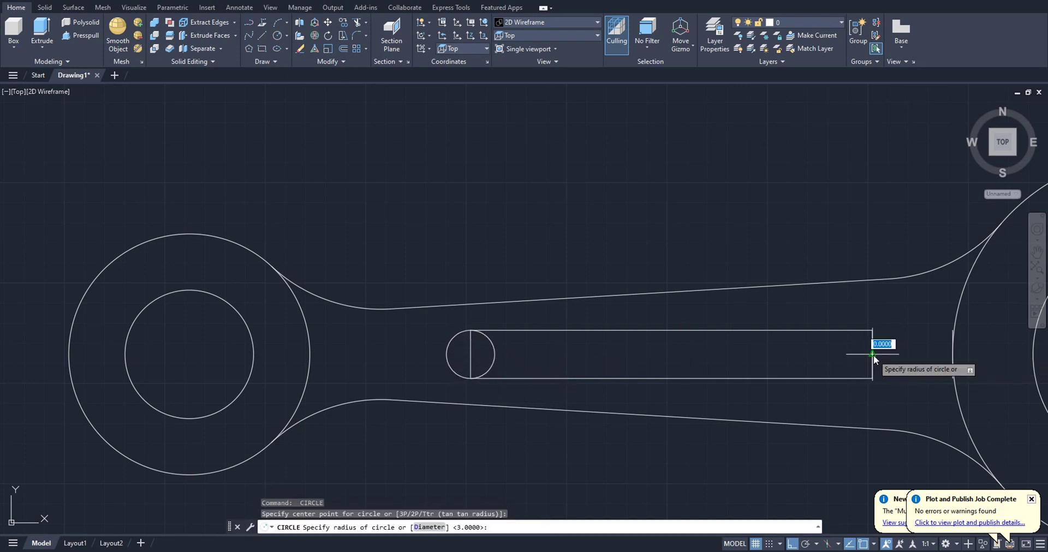
pyautogui.click(872, 378)
# - Trim the circles' inner arcs and the slot end lines to leave semicircular ends
pyautogui.write('tr')
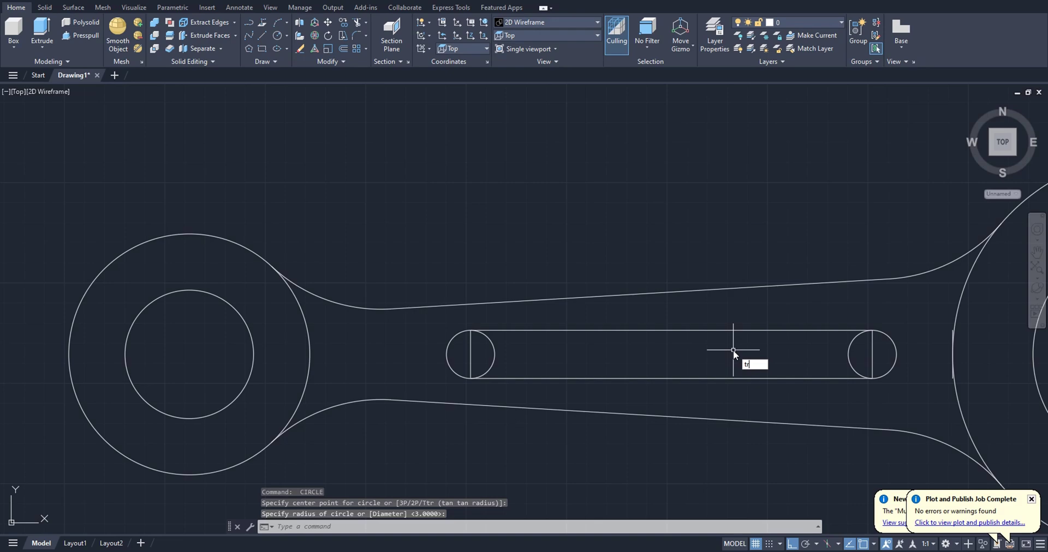
pyautogui.press('Return')
pyautogui.click(887, 354)
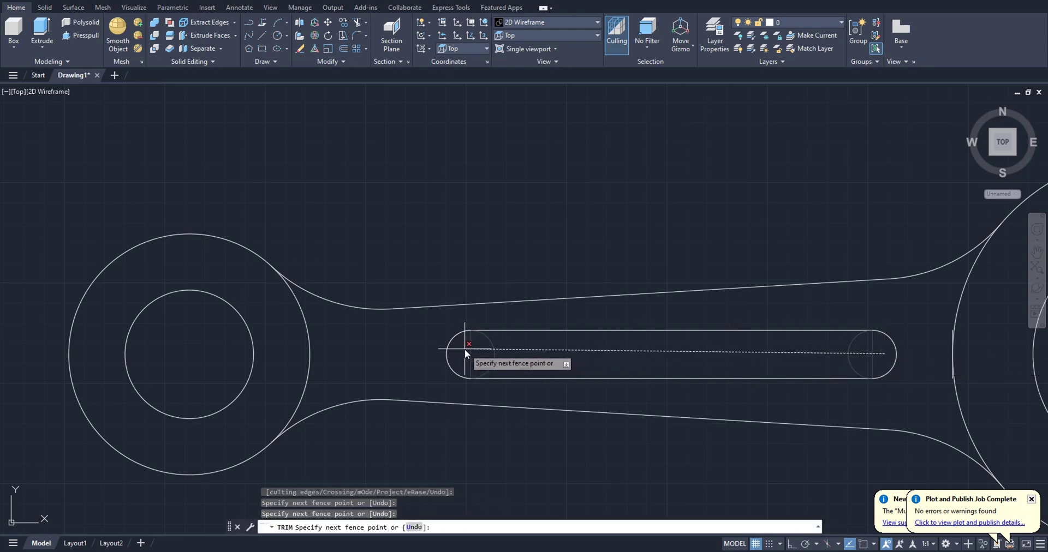
pyautogui.press('Return')
pyautogui.scroll(-6, 472, 371)
# - End the trim, nudge both drawings left, and switch to the southwest isometric view
pyautogui.press('Escape')
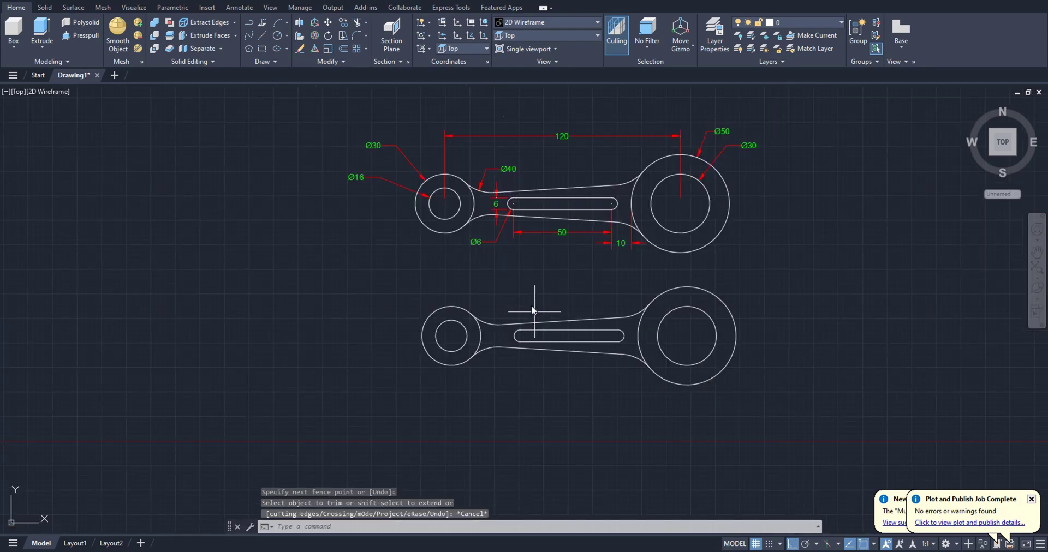
pyautogui.moveTo(562, 304); pyautogui.dragTo(554, 307, button='middle')
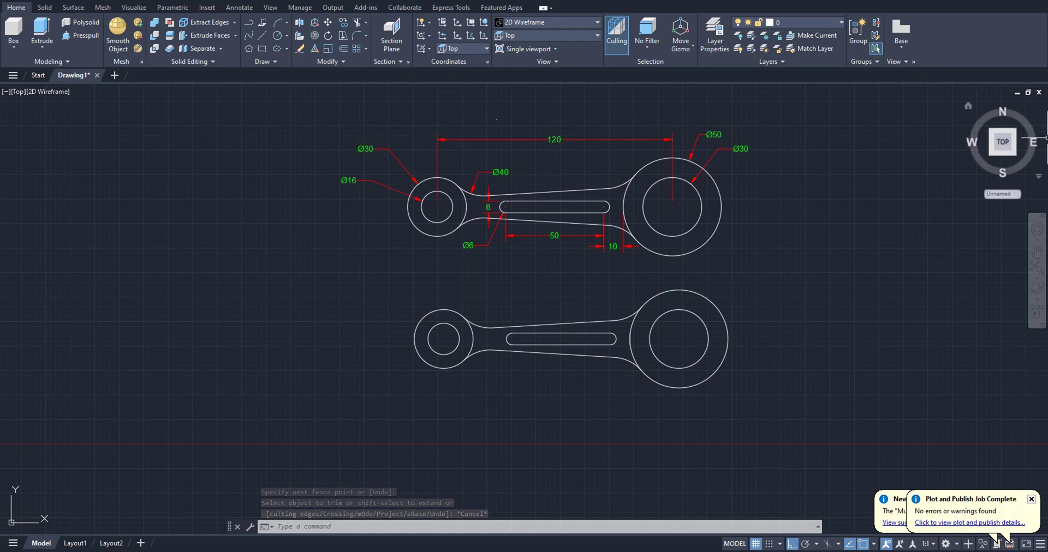
pyautogui.click(992, 156)
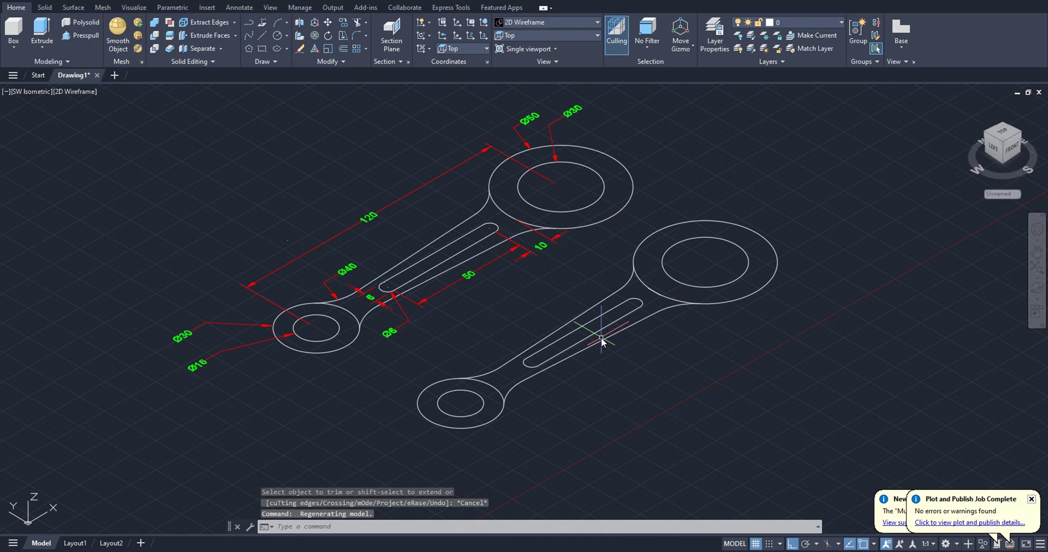
# - Press-pull the large and small end rings 20 high and the slotted arm 10 high
pyautogui.click(70, 37)
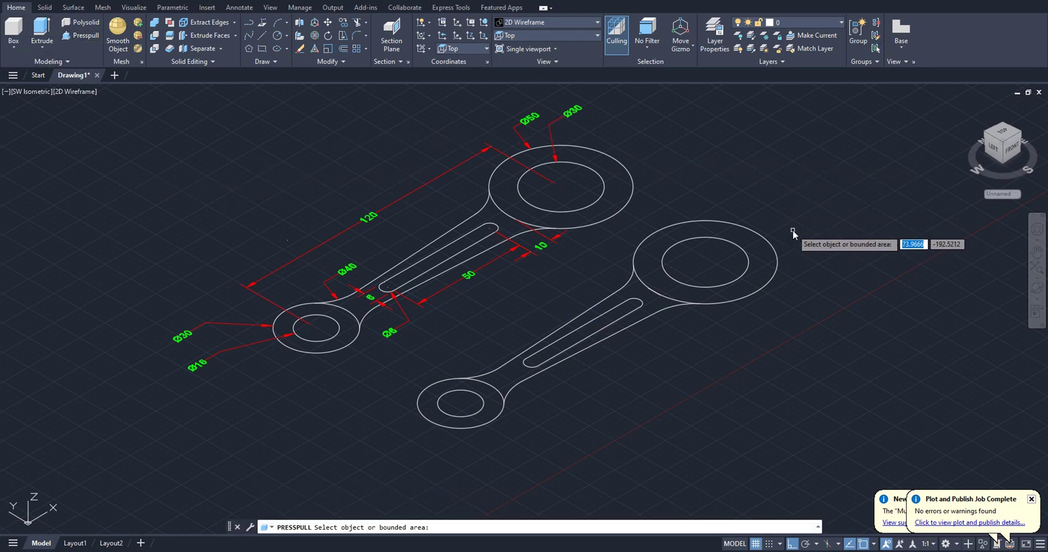
pyautogui.click(759, 247)
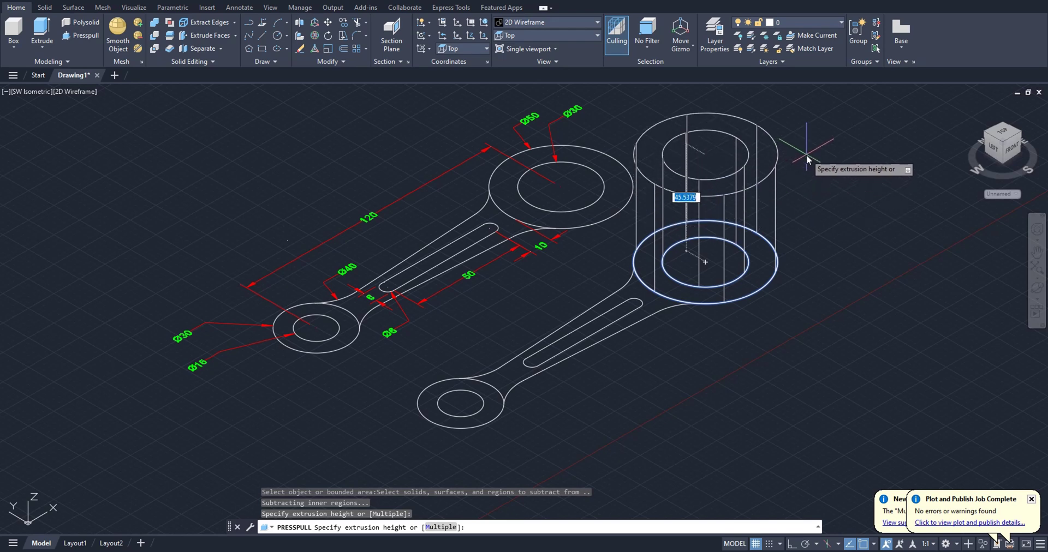
pyautogui.write('20')
pyautogui.press('Return')
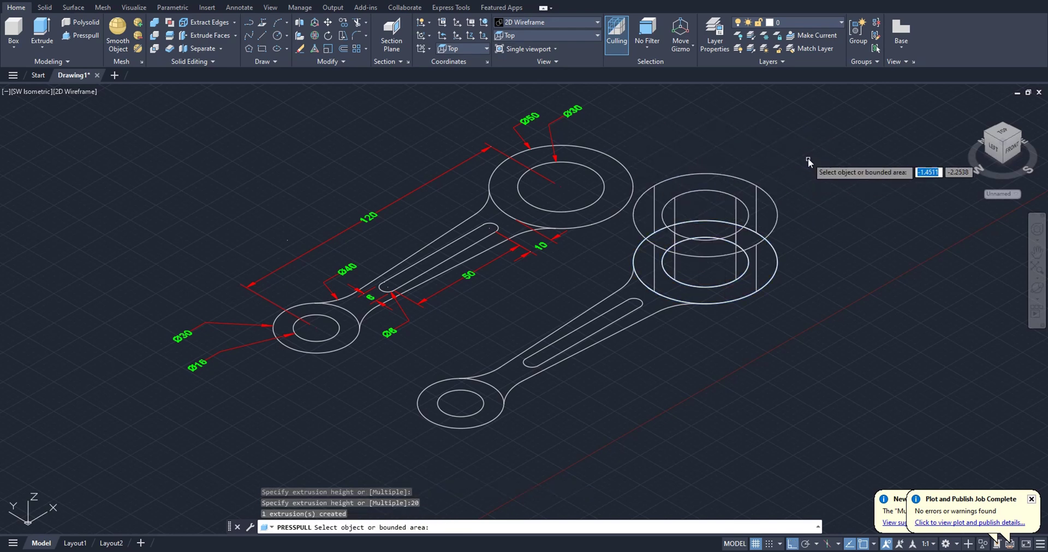
pyautogui.click(482, 385)
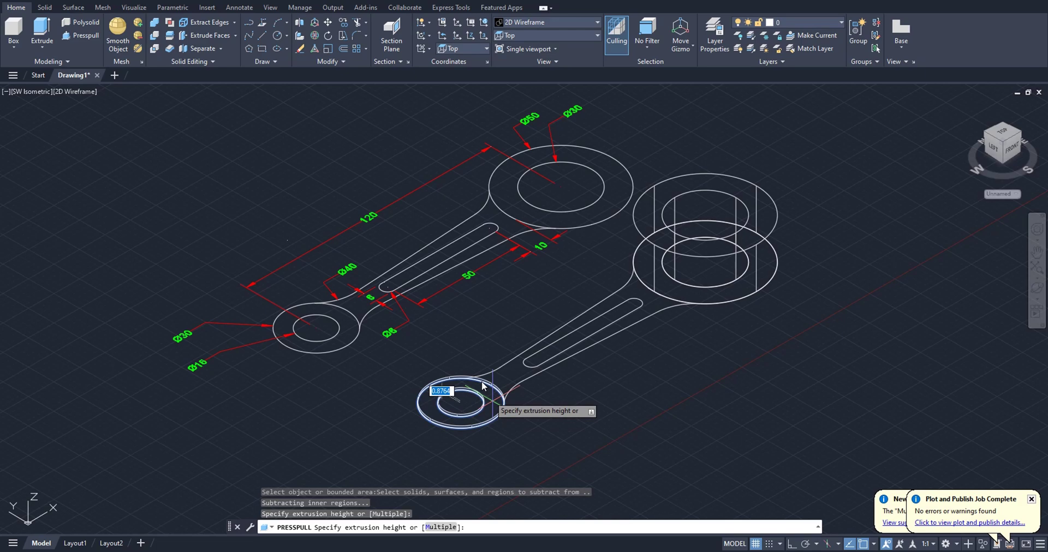
pyautogui.write('20')
pyautogui.press('Return')
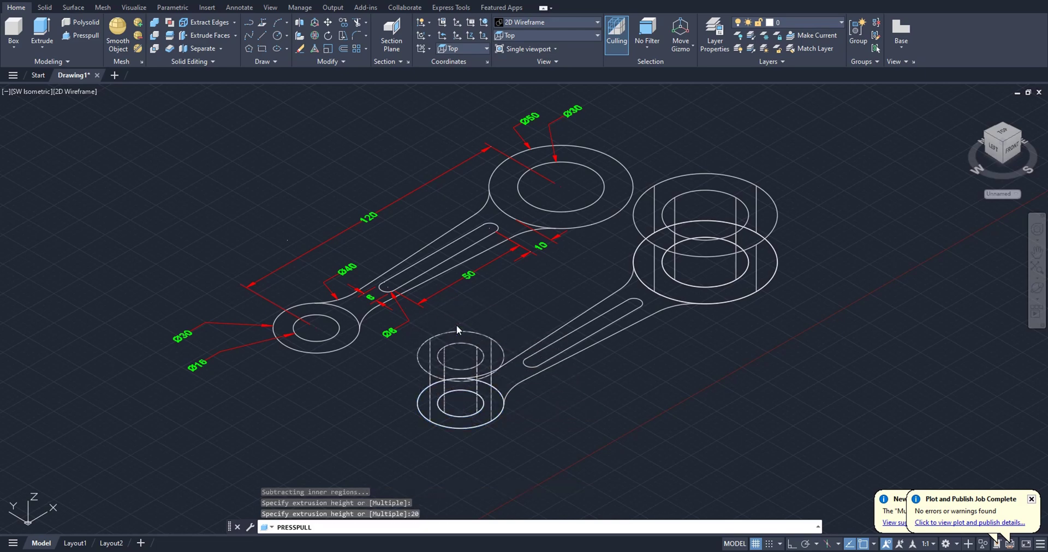
pyautogui.click(632, 290)
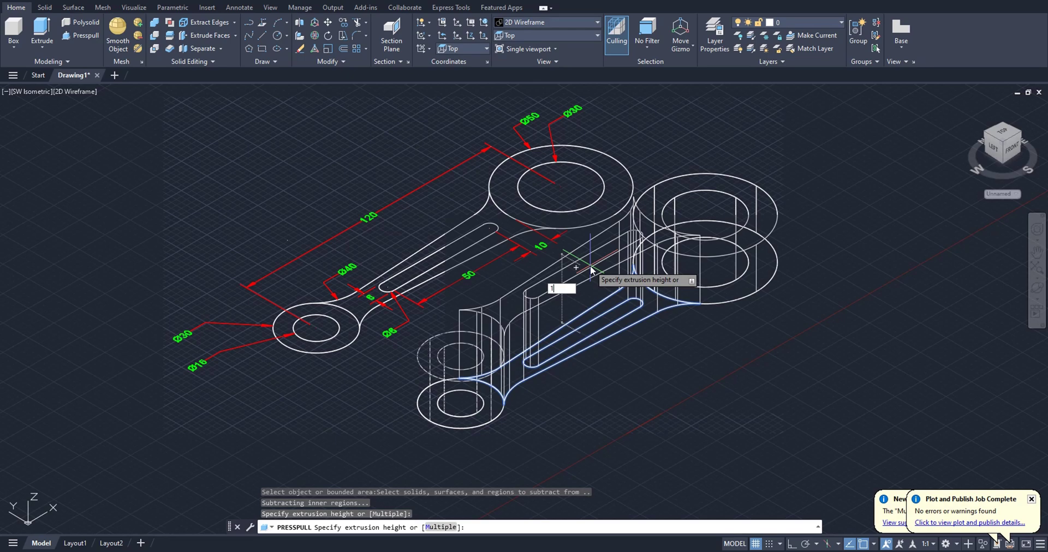
pyautogui.press('Return')
pyautogui.press('Return')
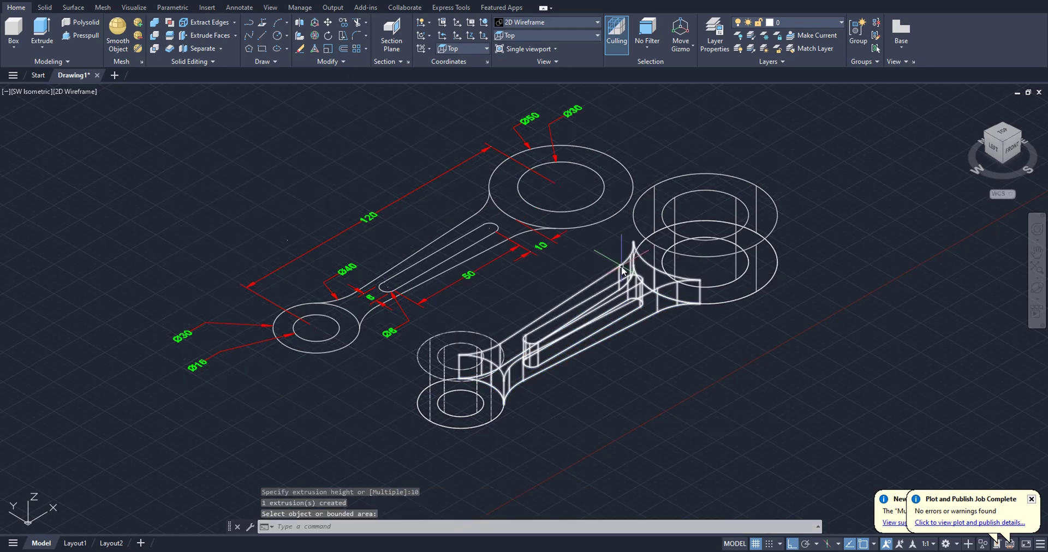
# - Switch the visual style to Shaded and orbit the model slightly
pyautogui.click(551, 21)
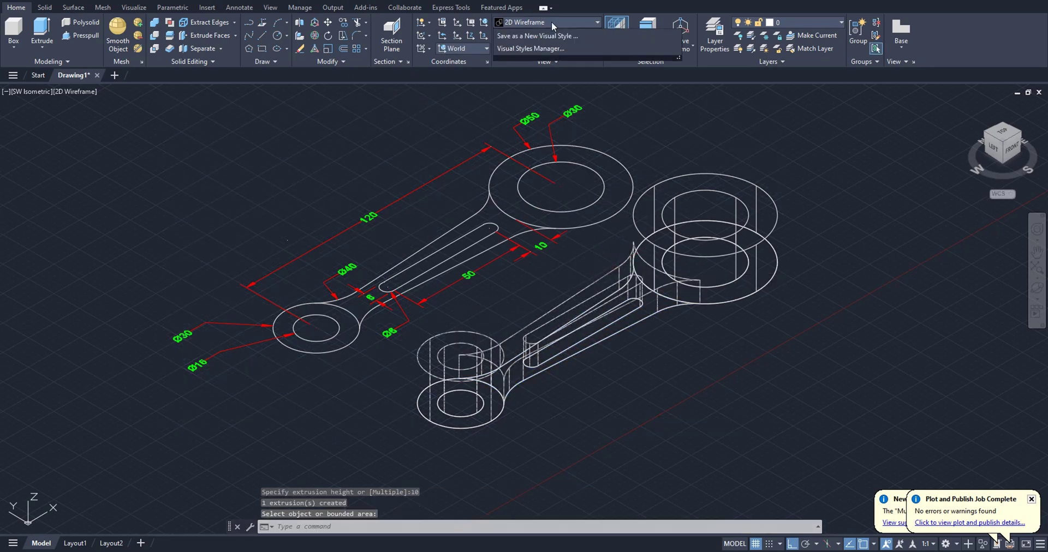
pyautogui.click(511, 83)
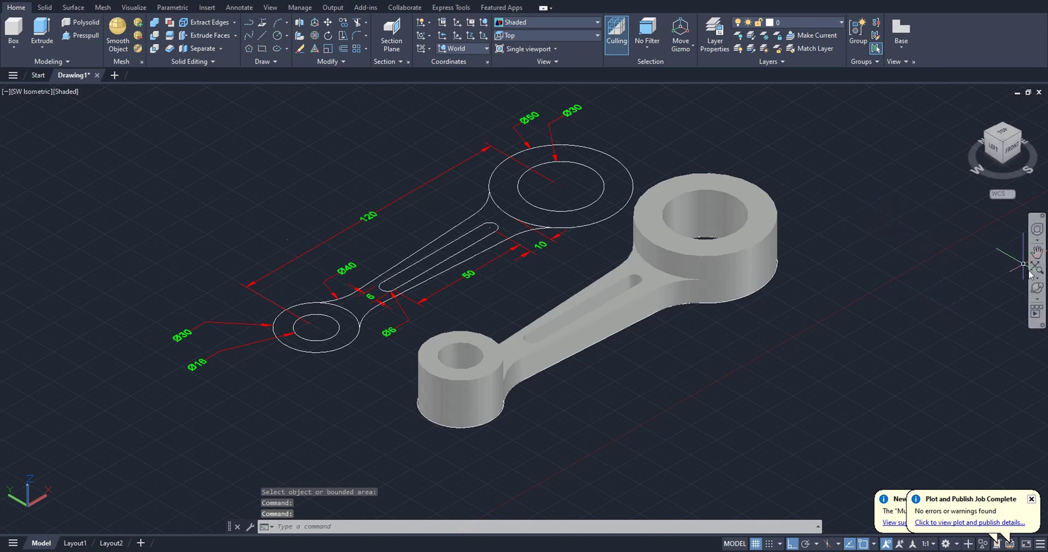
pyautogui.click(1036, 289)
pyautogui.moveTo(596, 265)
pyautogui.mouseDown()
pyautogui.moveTo(561, 298)
pyautogui.moveTo(545, 242)
pyautogui.moveTo(552, 267)
pyautogui.mouseUp()
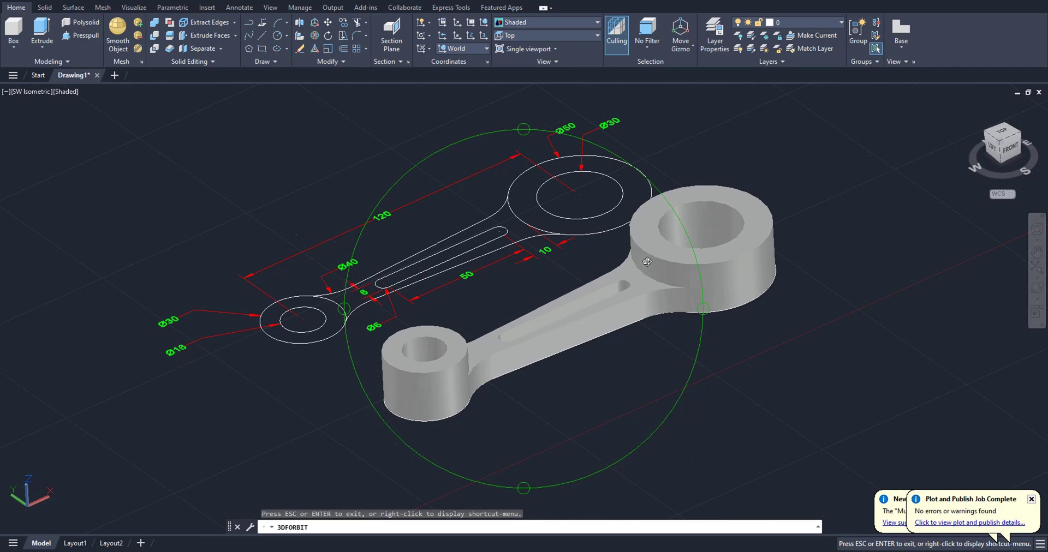
# - Move the slotted arm solid 5 units up in the +Z direction
pyautogui.press('Escape')
pyautogui.click(629, 302)
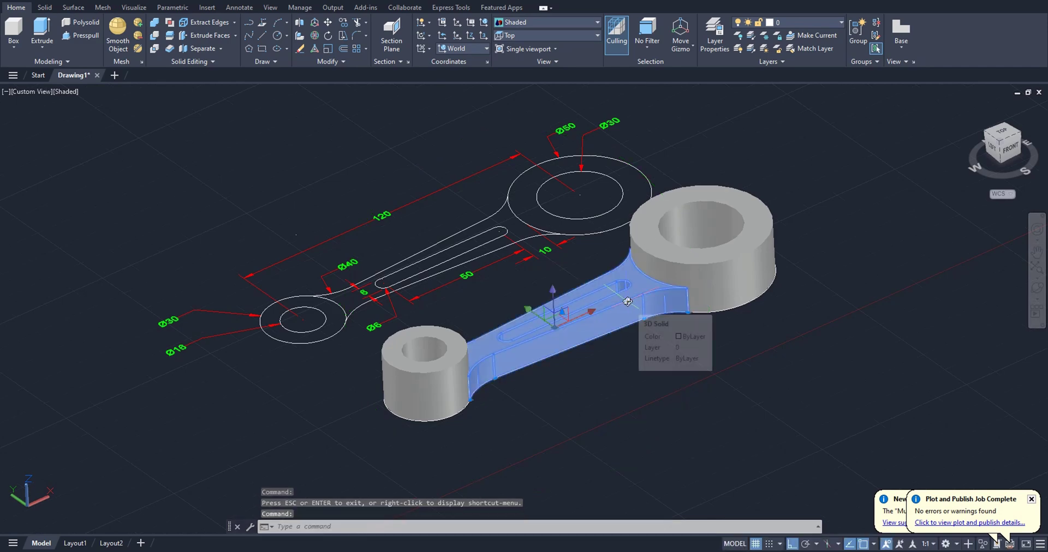
pyautogui.write('m')
pyautogui.press('Return')
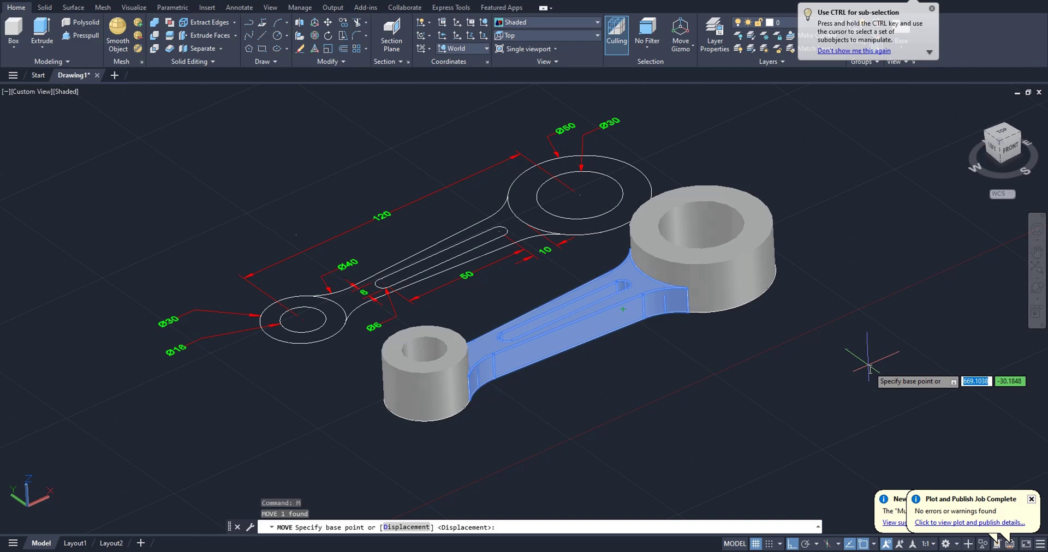
pyautogui.click(866, 366)
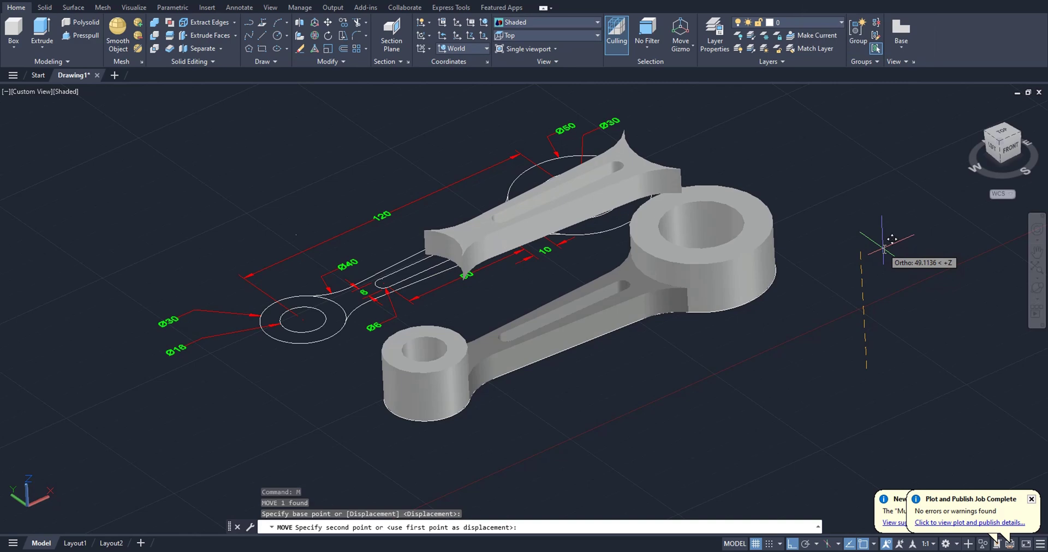
pyautogui.write('5')
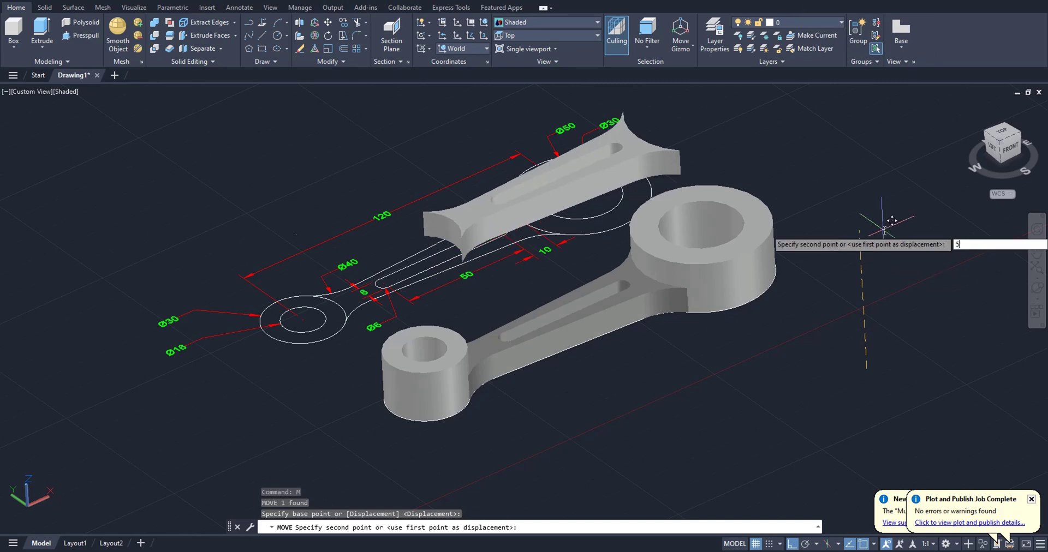
pyautogui.press('Return')
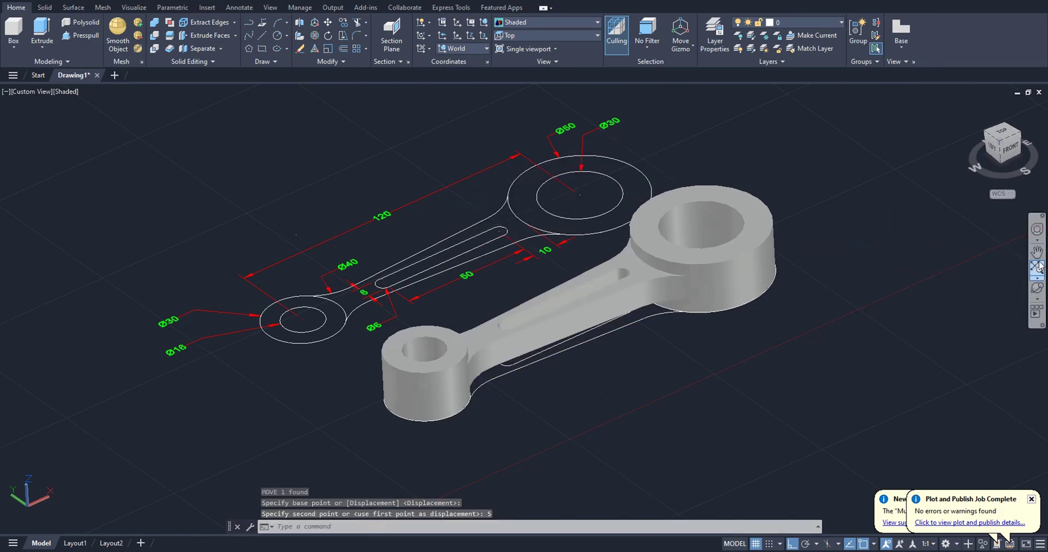
pyautogui.click(1036, 289)
pyautogui.moveTo(635, 347); pyautogui.dragTo(527, 268)
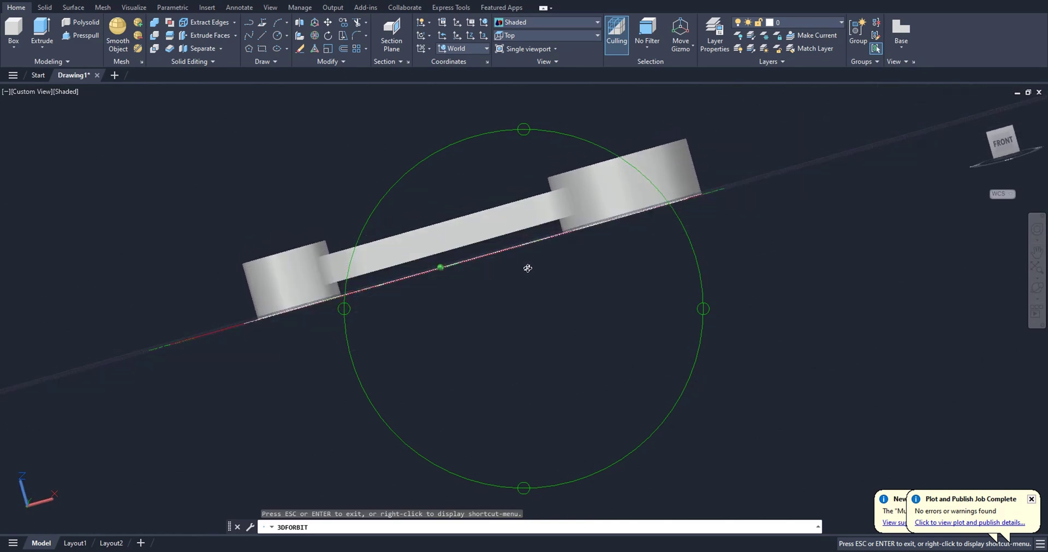
pyautogui.moveTo(537, 224)
pyautogui.mouseDown()
pyautogui.moveTo(637, 253)
pyautogui.moveTo(546, 328)
pyautogui.moveTo(596, 253)
pyautogui.mouseUp()
pyautogui.press('Escape')
pyautogui.scroll(-3, 600, 257)
pyautogui.scroll(2, 602, 261)
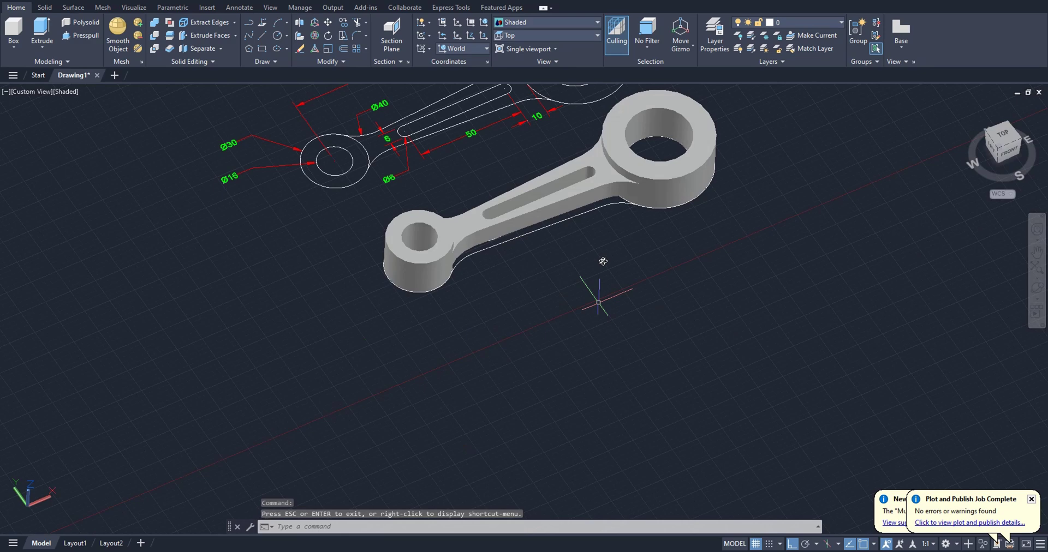
pyautogui.scroll(1, 595, 114)
pyautogui.scroll(-2, 611, 159)
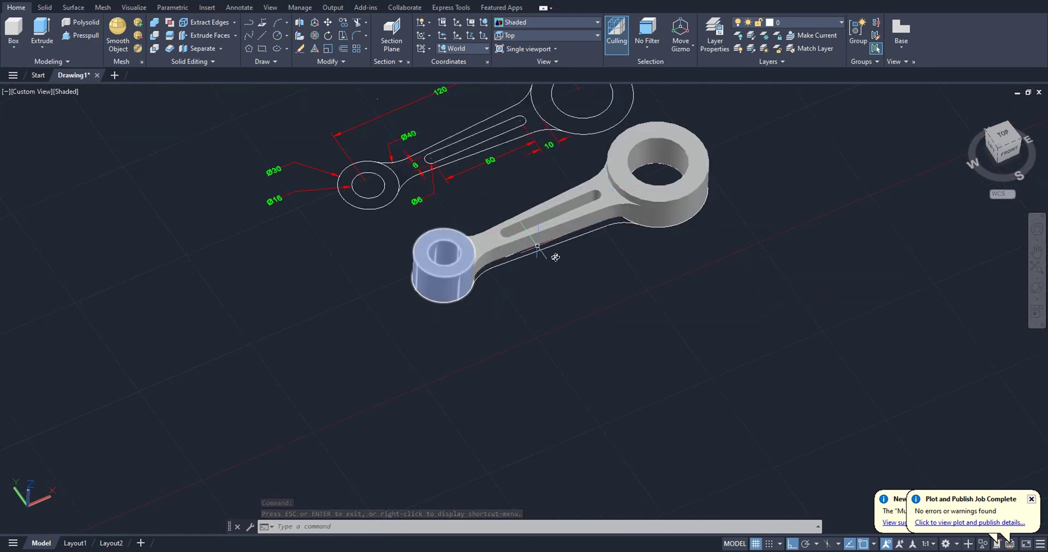
# - Union the large boss, slotted arm and small boss into a single solid with UNI
pyautogui.write('uni')
pyautogui.press('Return')
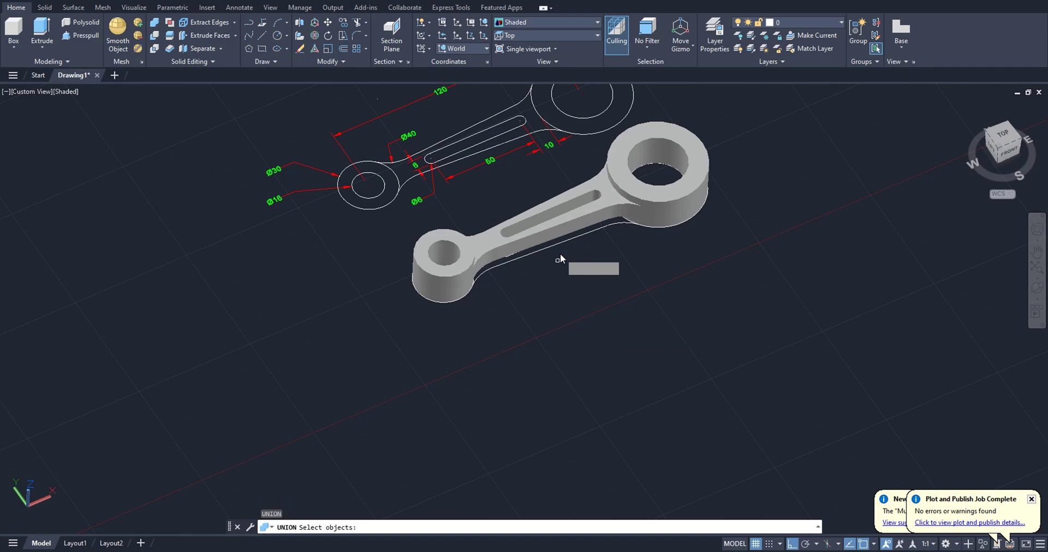
pyautogui.click(612, 203)
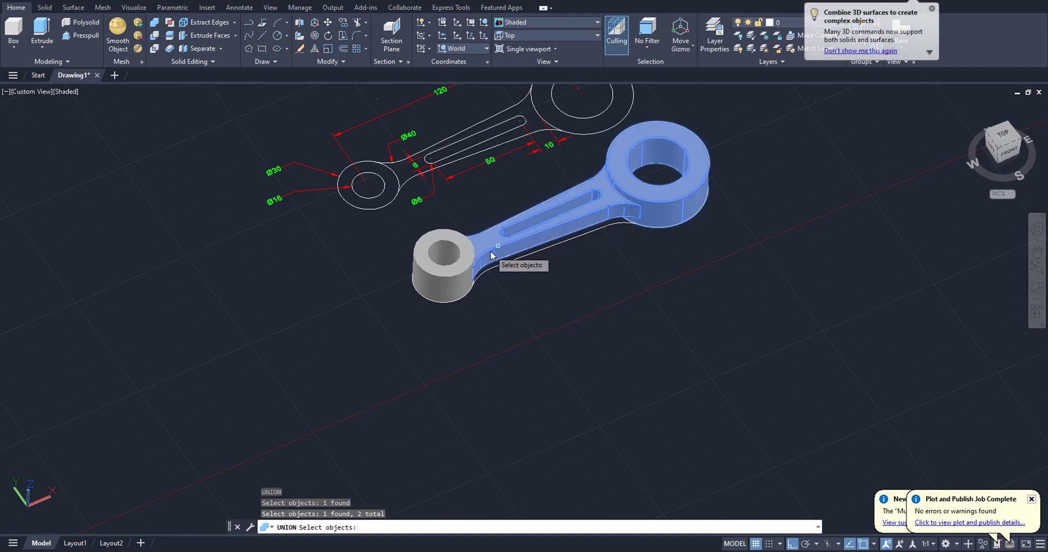
pyautogui.click(455, 269)
pyautogui.press('Return')
pyautogui.scroll(-1, 573, 271)
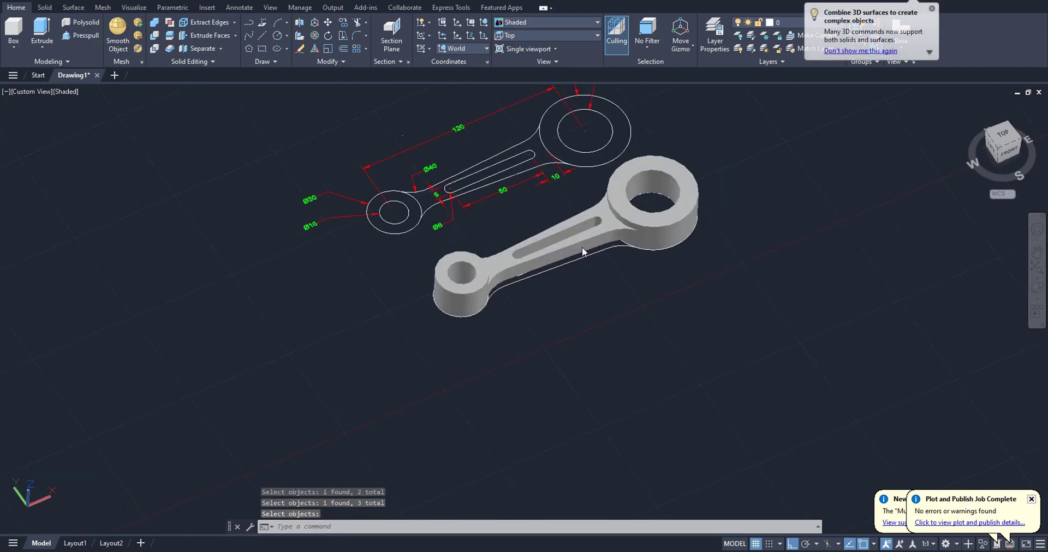
pyautogui.click(623, 217)
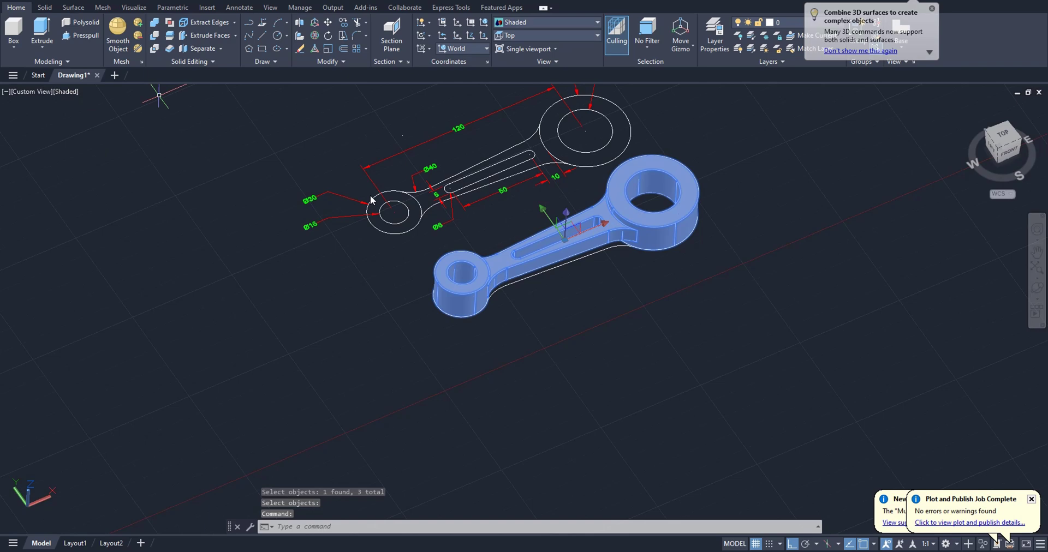
# - Set the rod solid's Color to Yellow in its Properties palette
pyautogui.rightClick(629, 295)
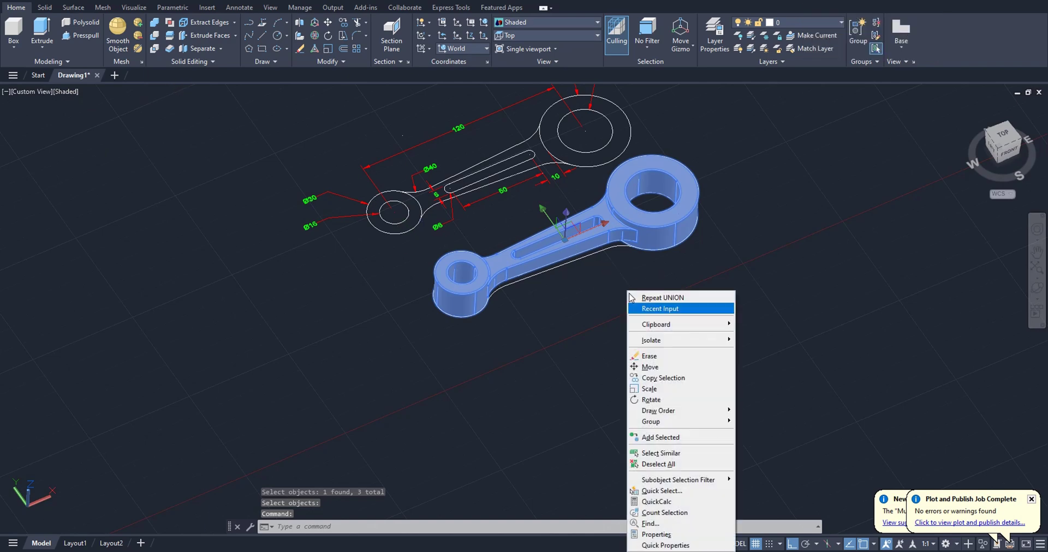
pyautogui.click(668, 534)
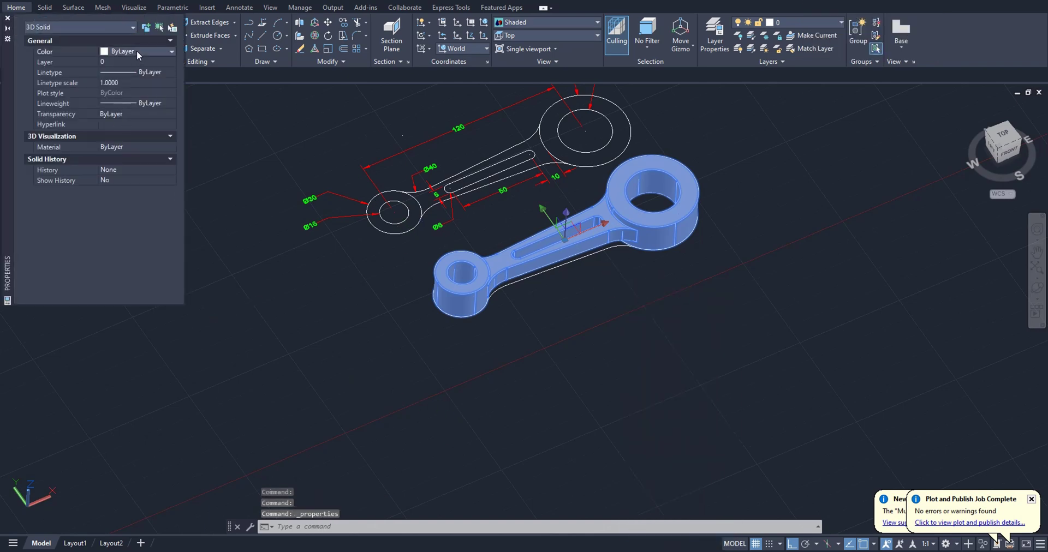
pyautogui.click(136, 51)
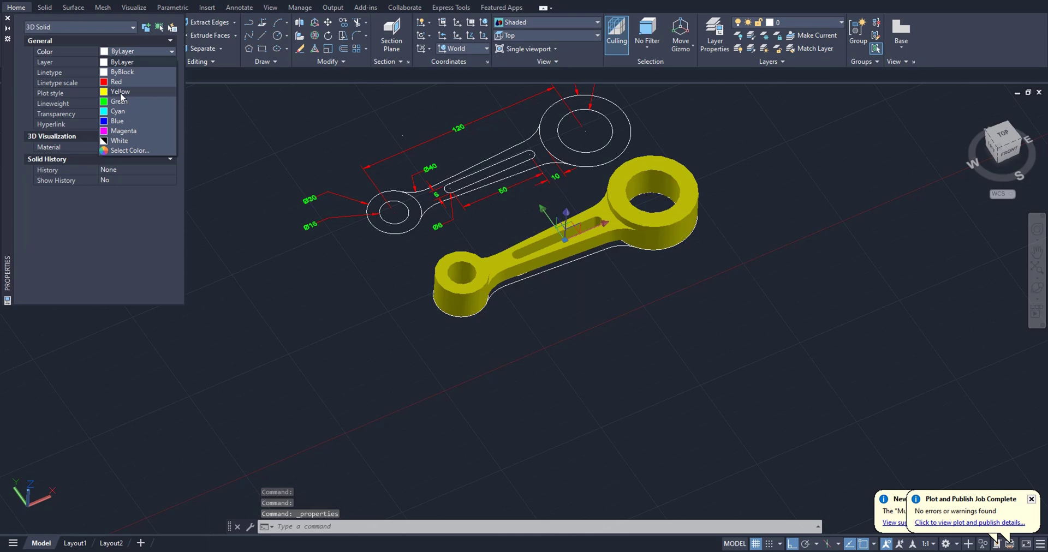